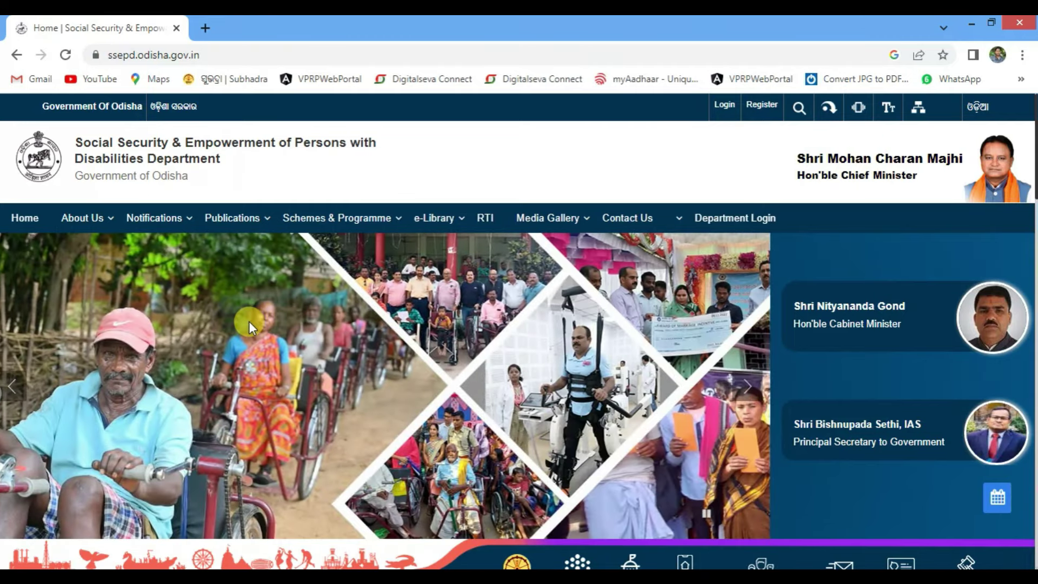
Replace the old tab with a fresh one and reopen ssepd.odisha.gov.in via a Google search for 'ssepd'
left_click(208, 30)
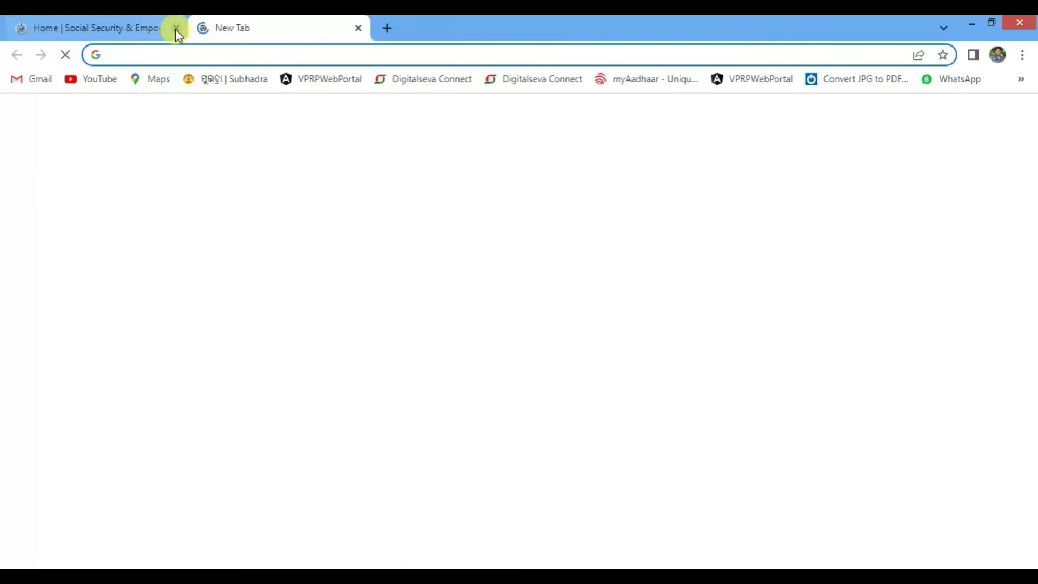
left_click(176, 28)
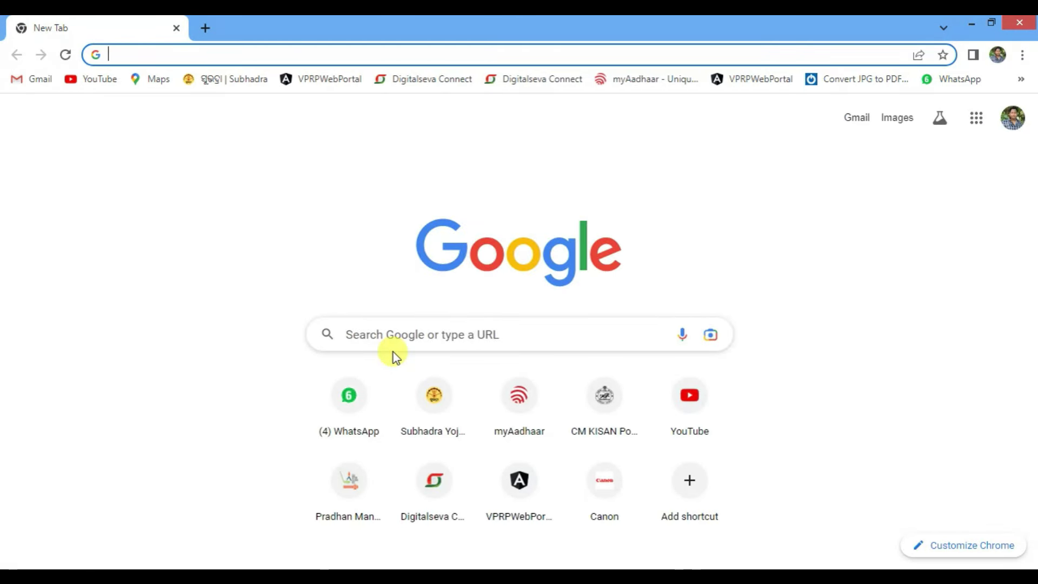
left_click(451, 331)
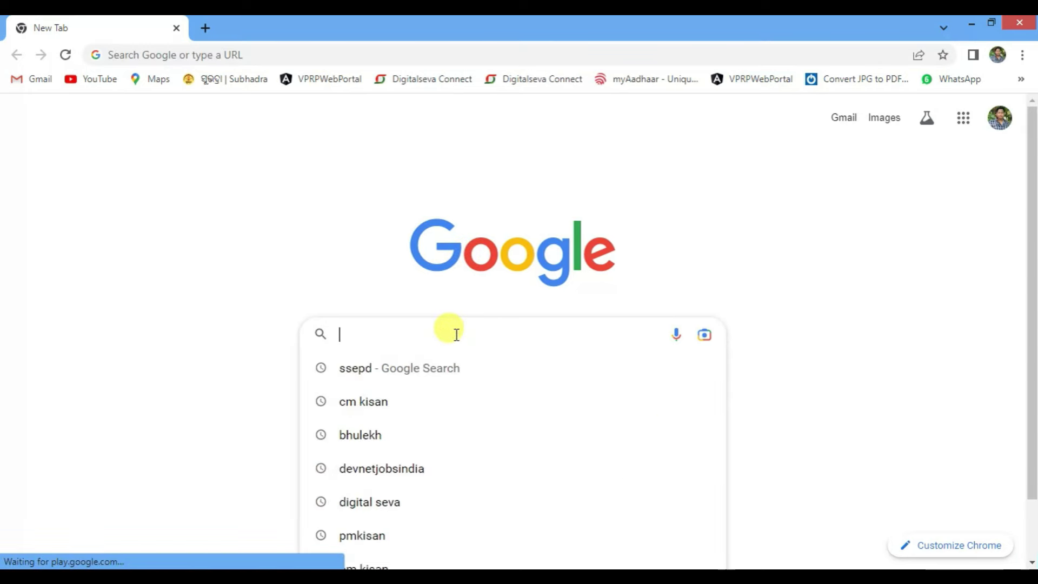
left_click(390, 372)
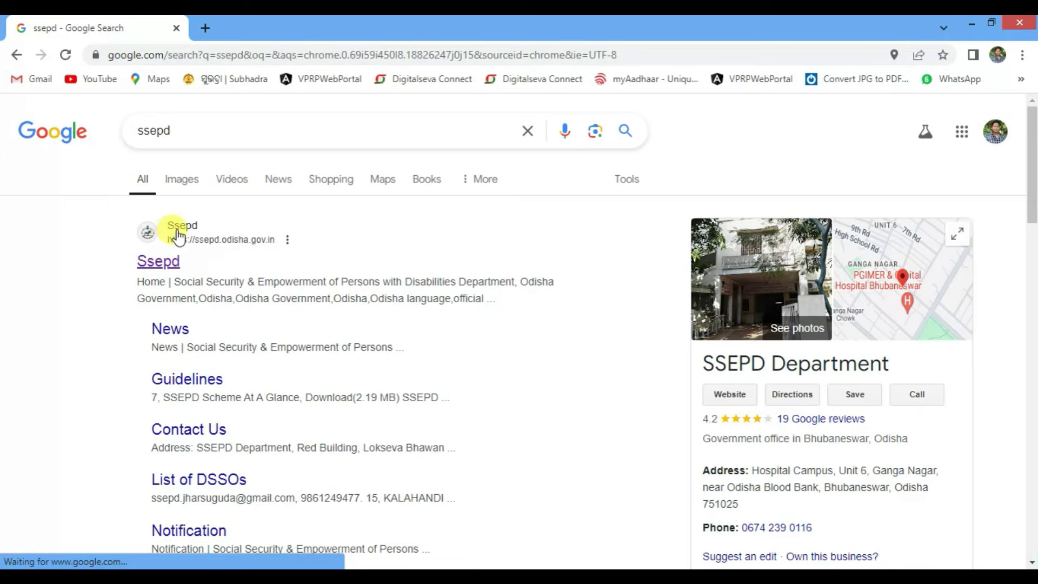
left_click(160, 253)
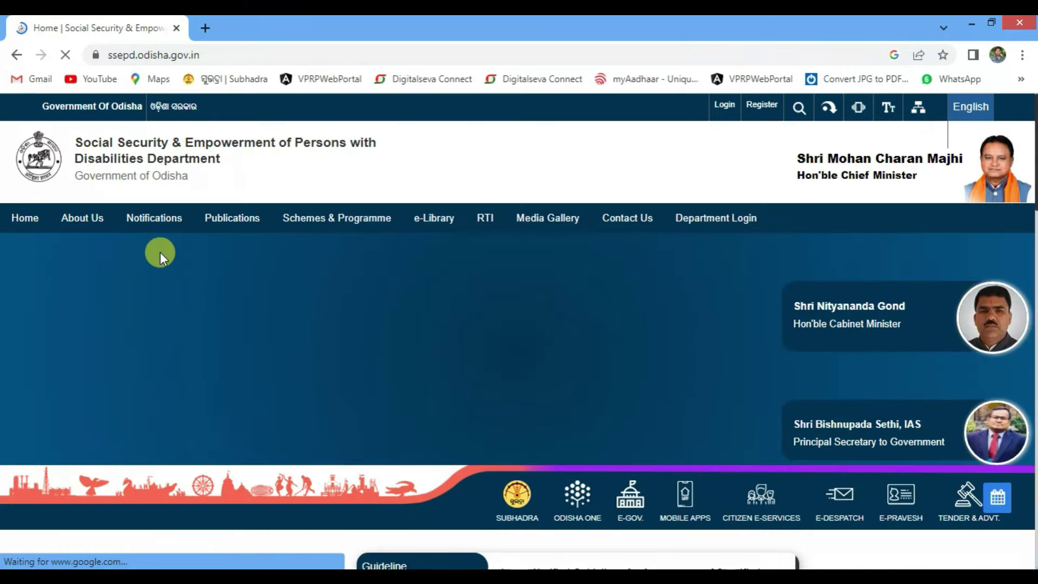
Under Pension Schemes, choose Madhu Babu Pension Yojana and proceed to its application form
scroll(270, 265, "down", 3)
scroll(270, 280, "down", 3)
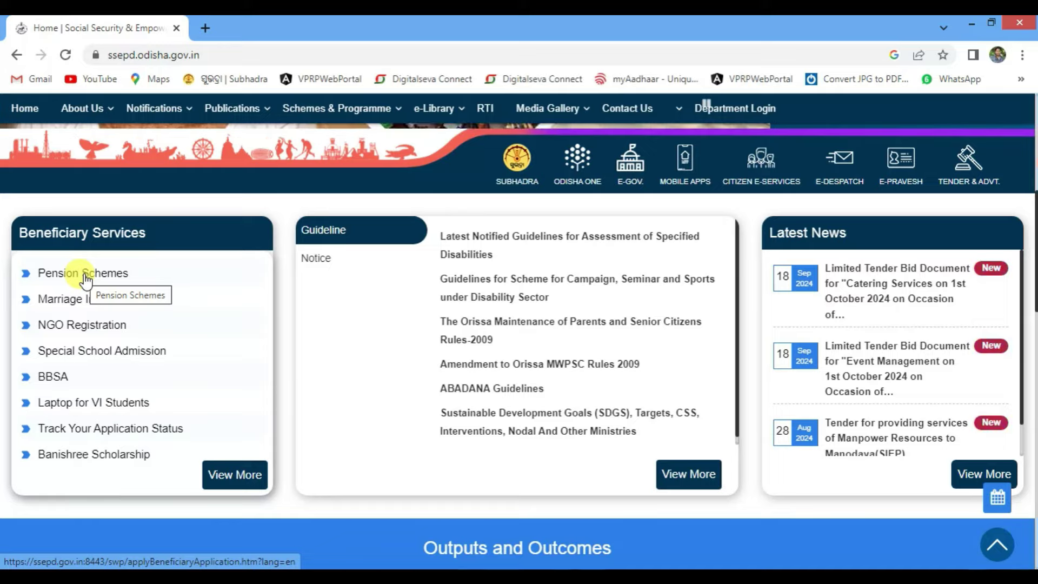
left_click(85, 278)
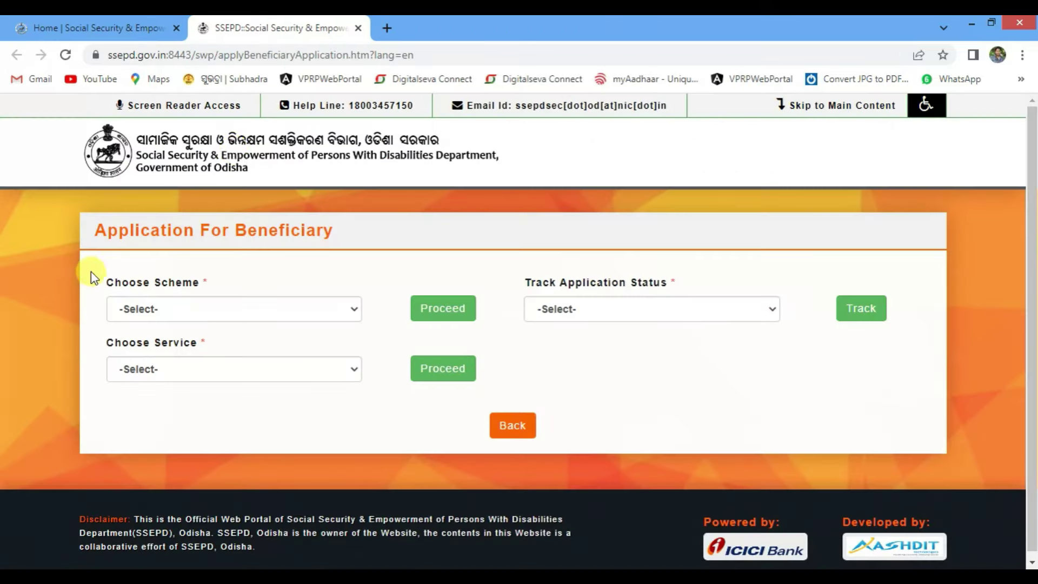
left_click(183, 311)
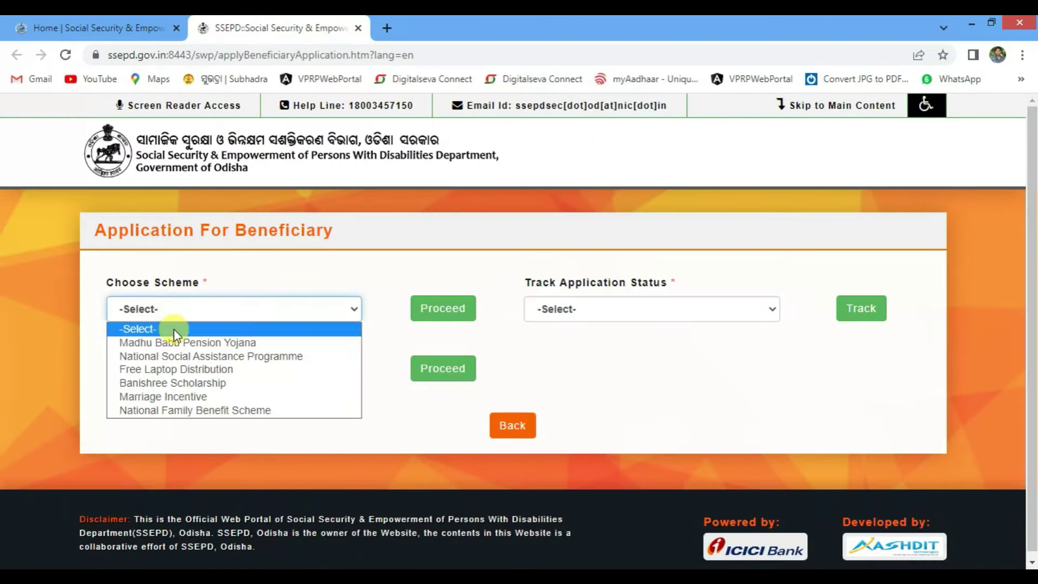
left_click(190, 342)
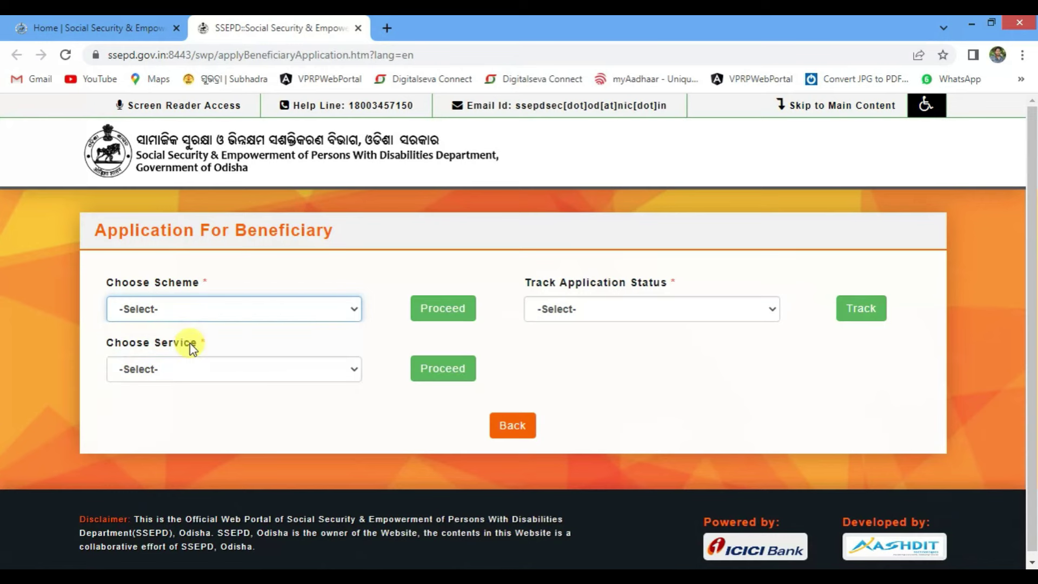
left_click(433, 308)
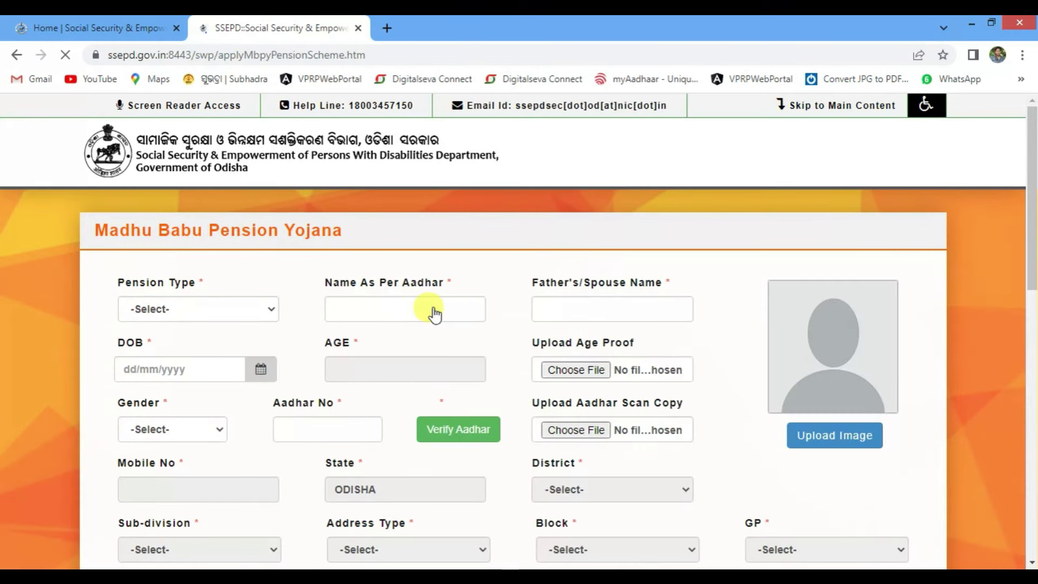
Choose Widow Pension as the pension type on the Madhu Babu application form
left_click(218, 310)
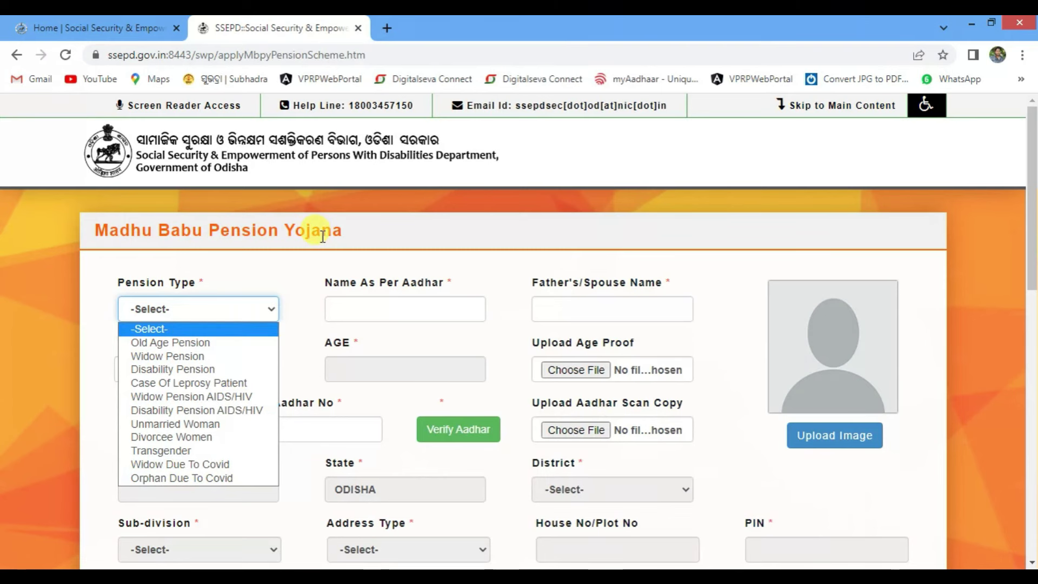
left_click(199, 358)
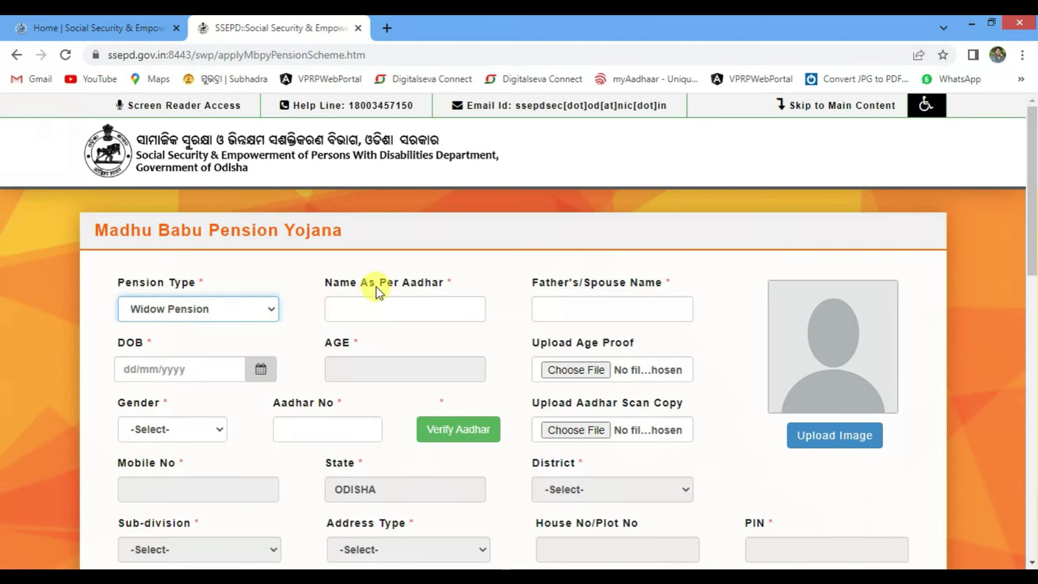
left_click(407, 312)
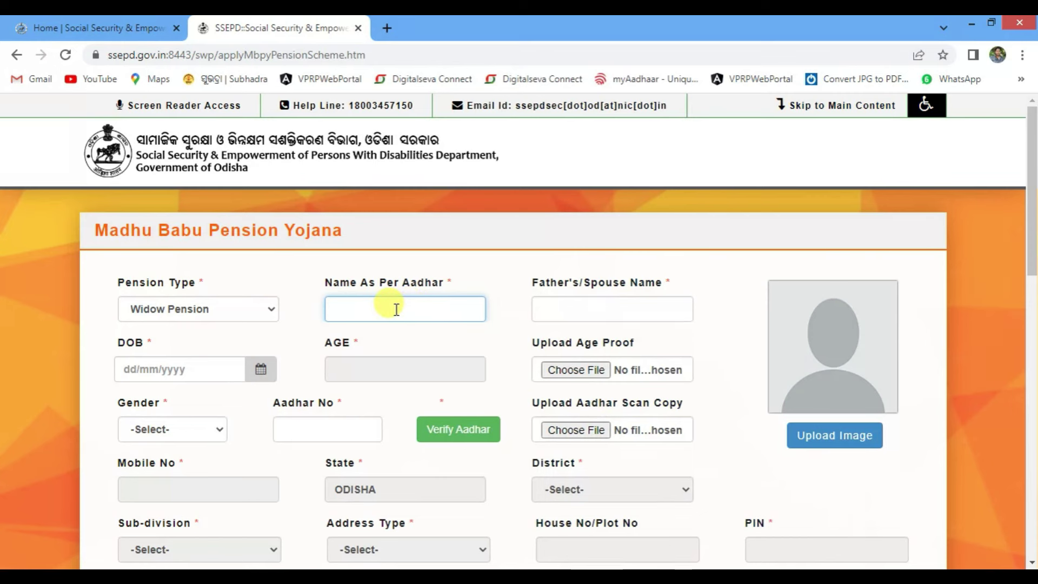
left_click(554, 308)
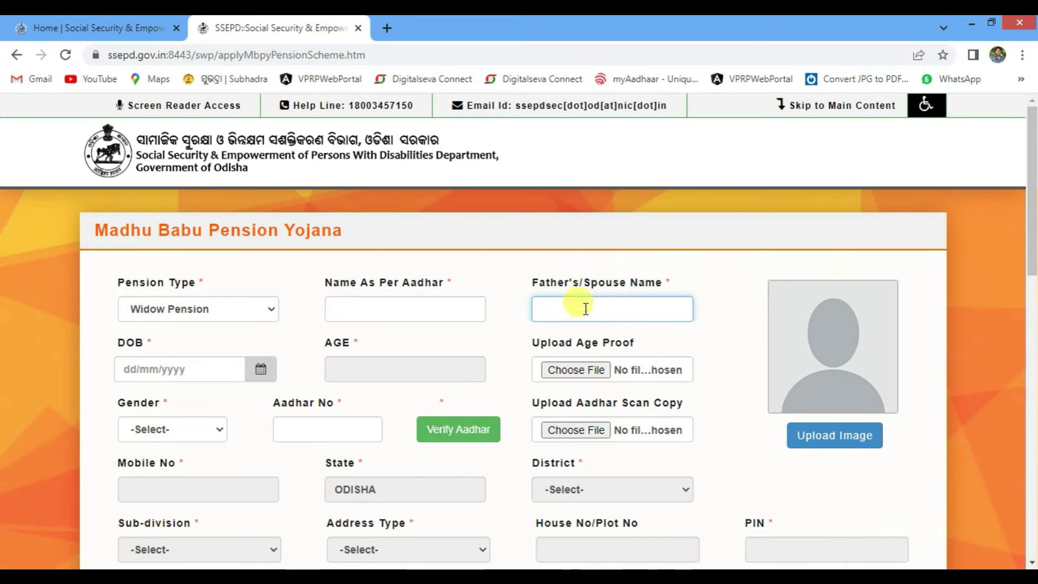
key("Tab")
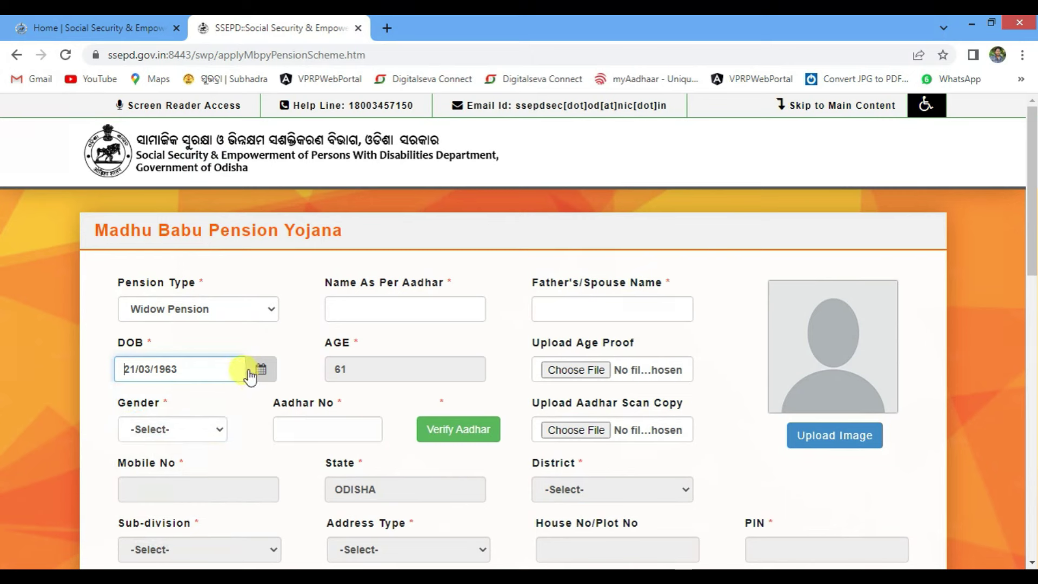
left_click(262, 371)
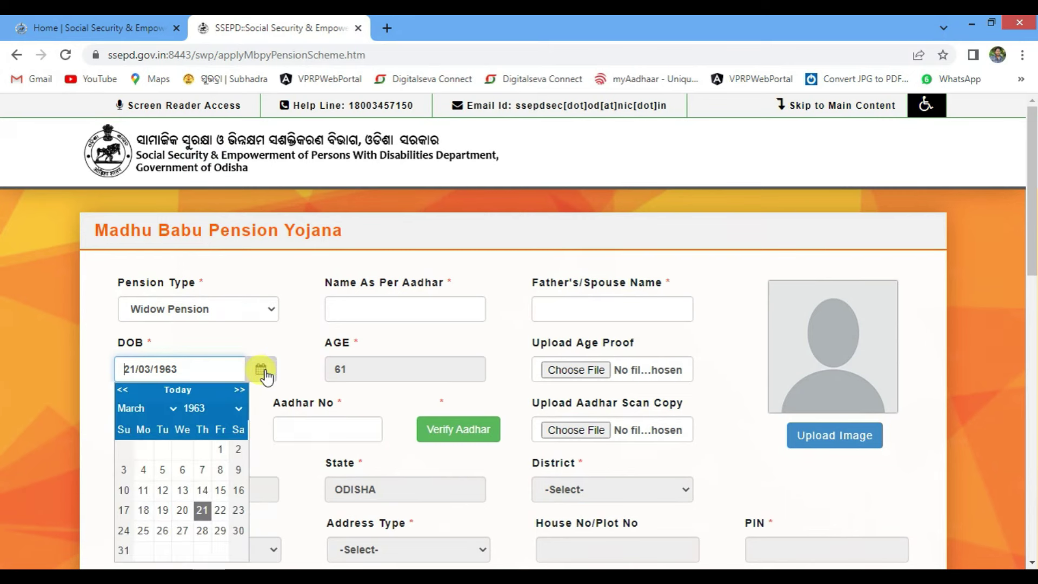
left_click(210, 410)
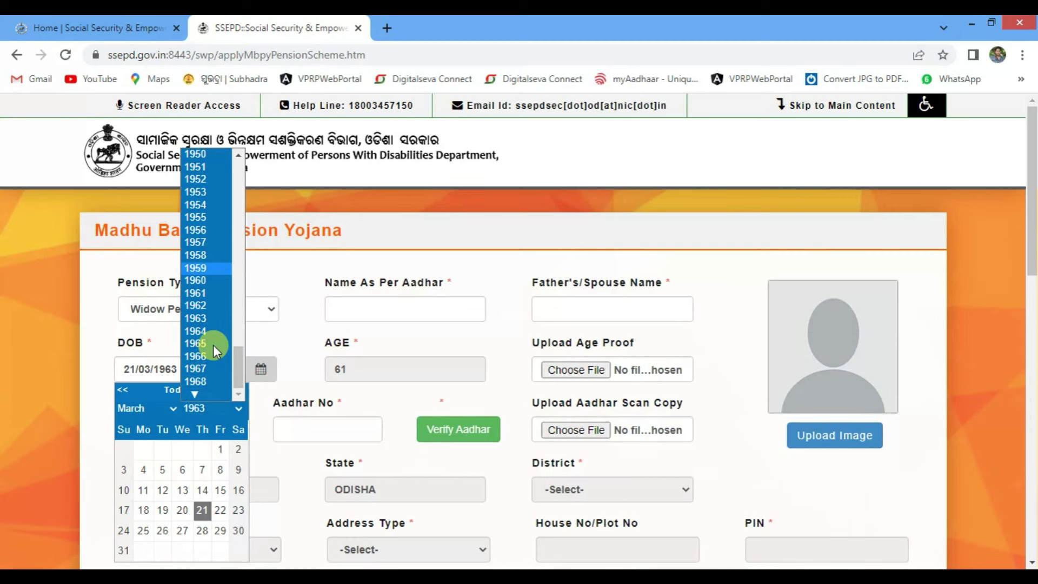
left_click(210, 380)
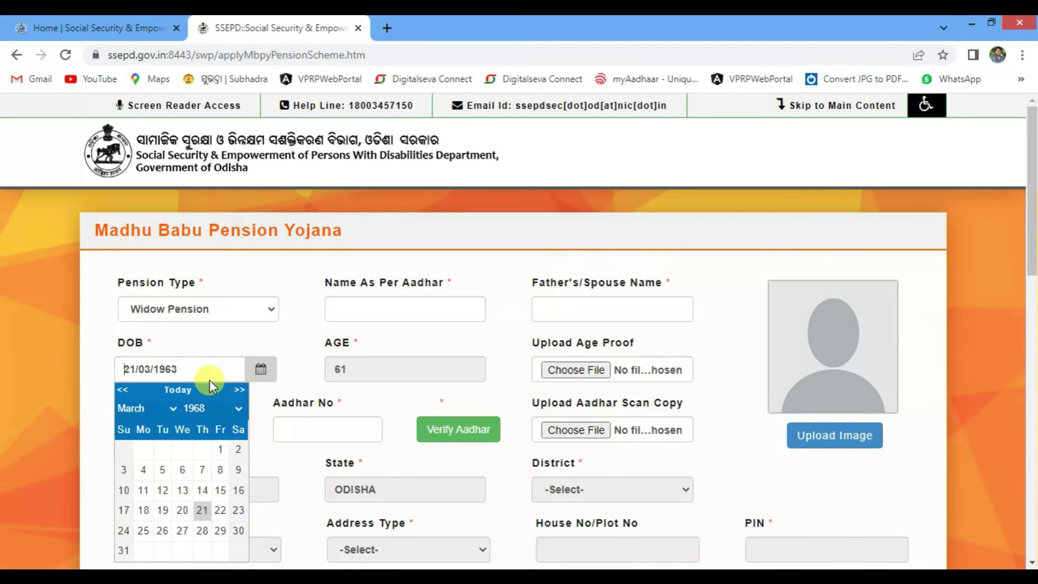
left_click(148, 410)
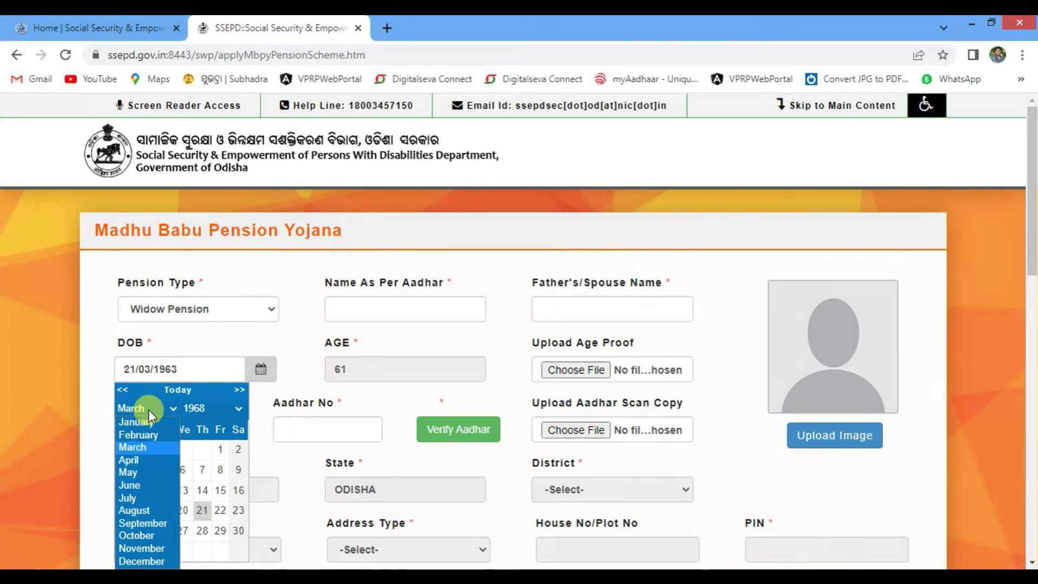
left_click(143, 461)
left_click(202, 469)
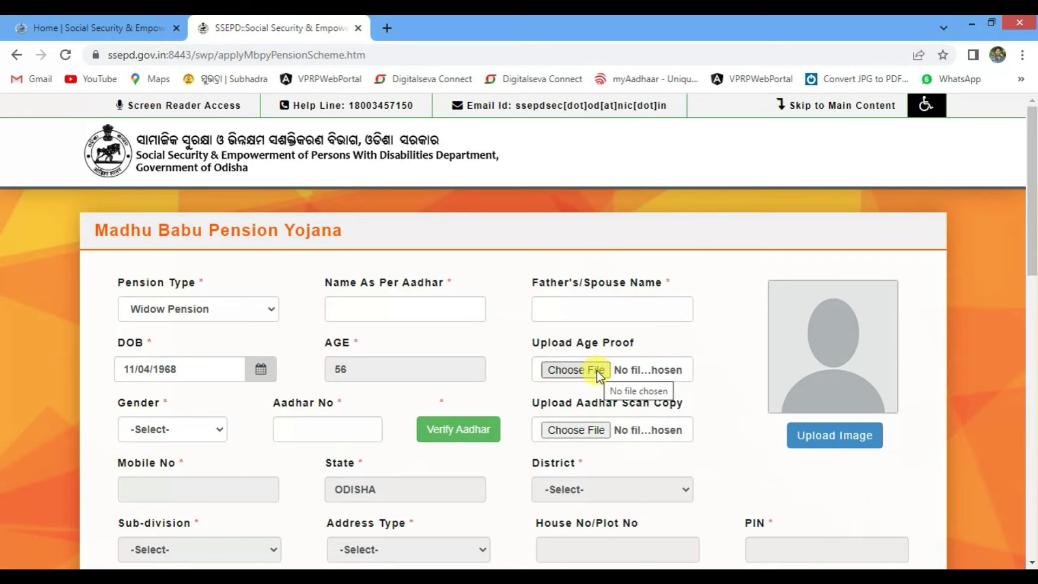
left_click(597, 373)
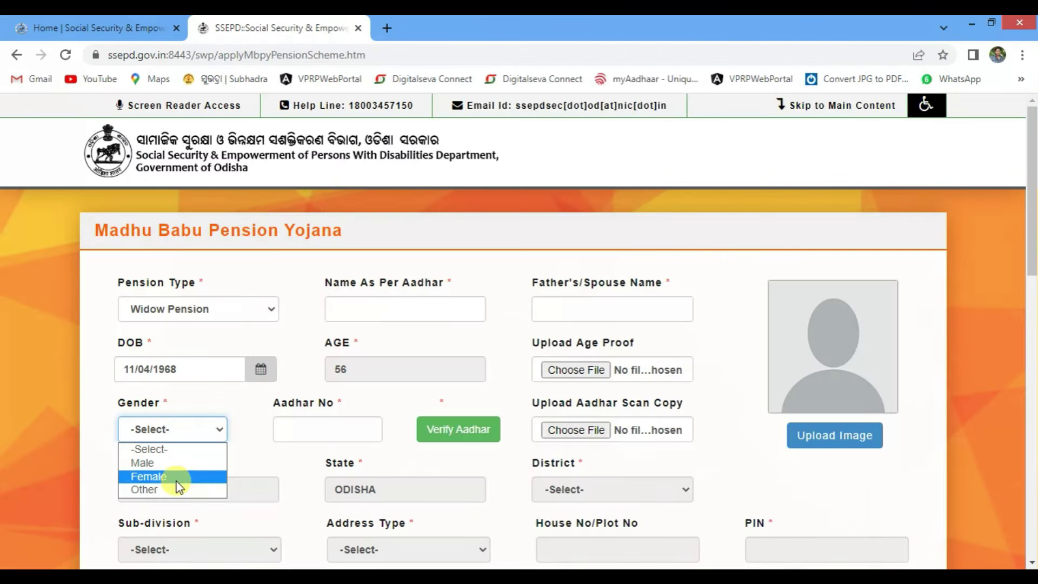
left_click(176, 476)
left_click(324, 429)
left_click(352, 467)
left_click(458, 433)
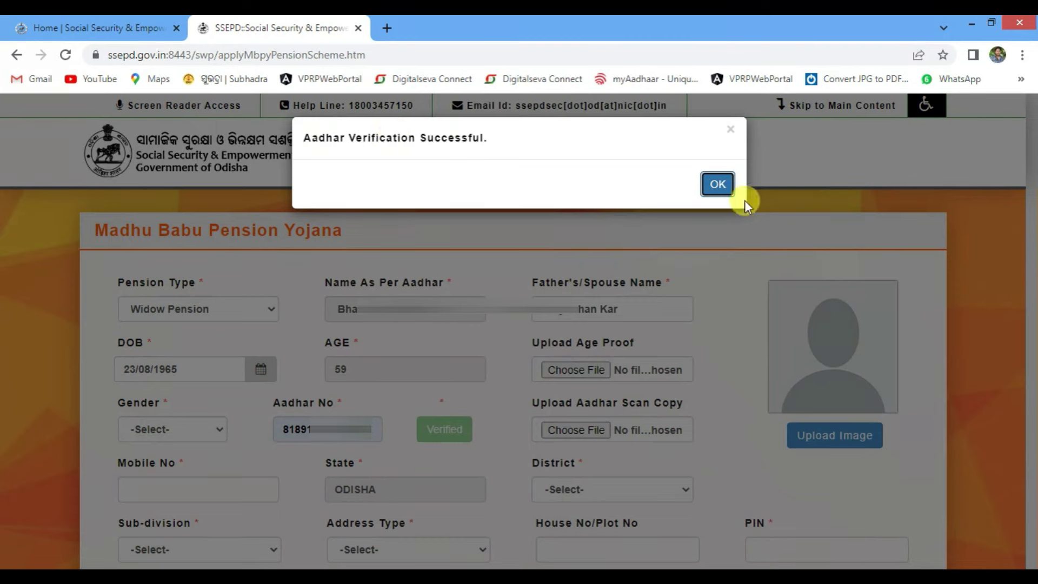
left_click(719, 185)
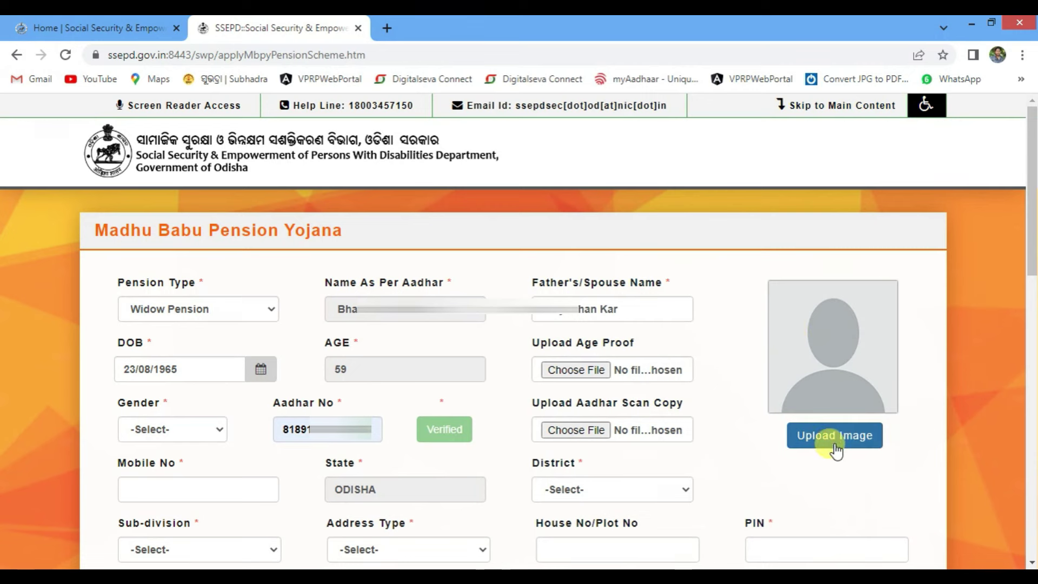
Set district KENDUJHAR, sub-division ANANDAPUR and address type Block
scroll(823, 332, "down", 5)
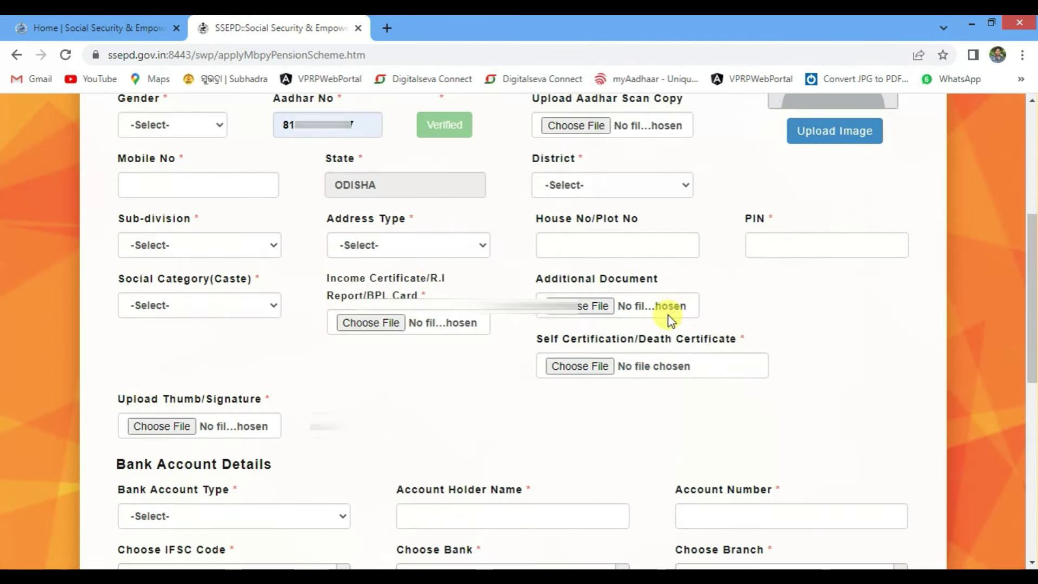
left_click(210, 188)
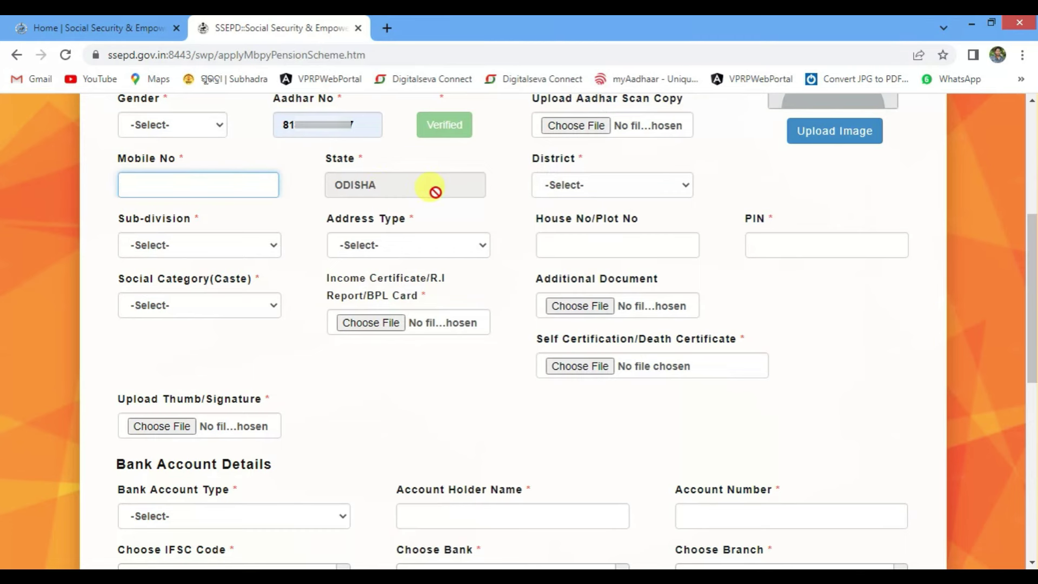
left_click(573, 187)
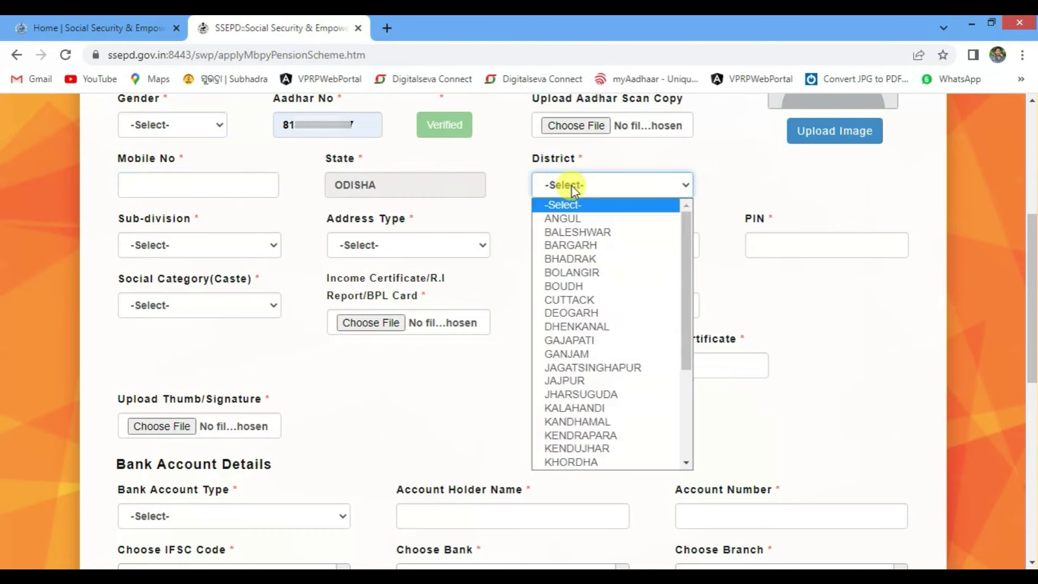
left_click(606, 446)
left_click(215, 252)
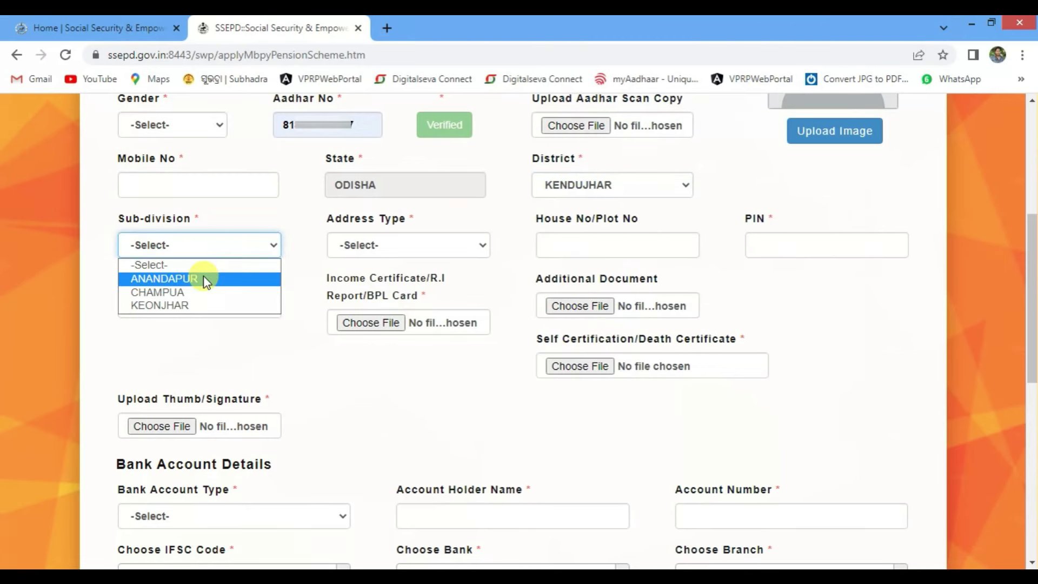
left_click(205, 278)
left_click(423, 247)
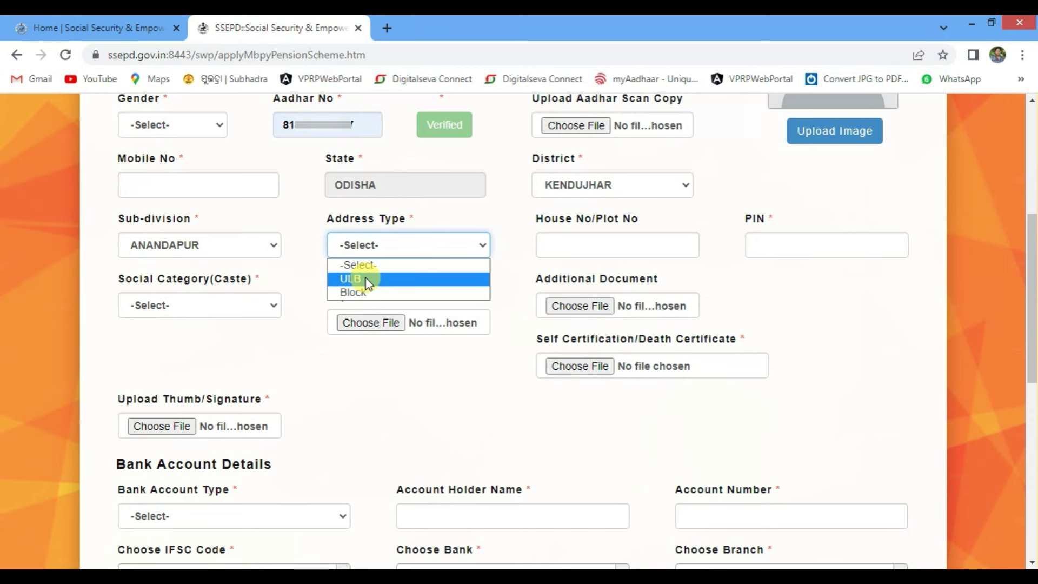
left_click(386, 293)
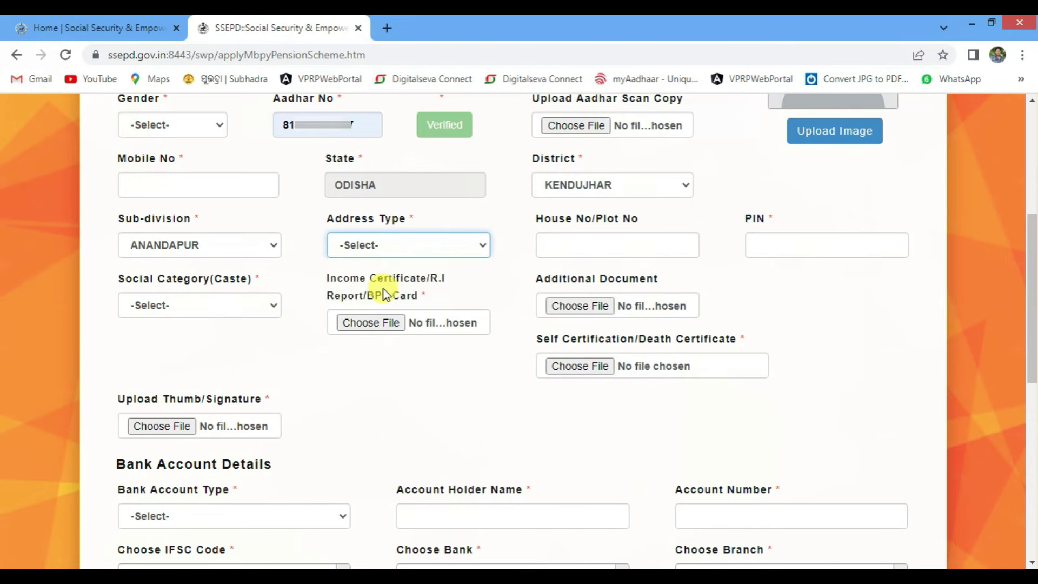
Choose block HATADIHI, with GP, village and habitation all PANCHUGOCHHIA
left_click(622, 241)
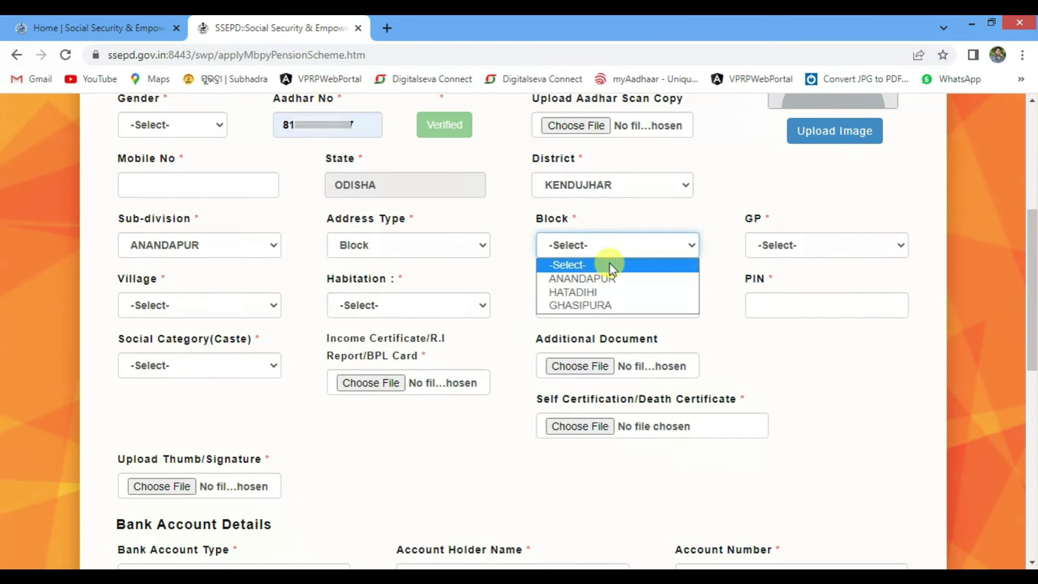
left_click(603, 293)
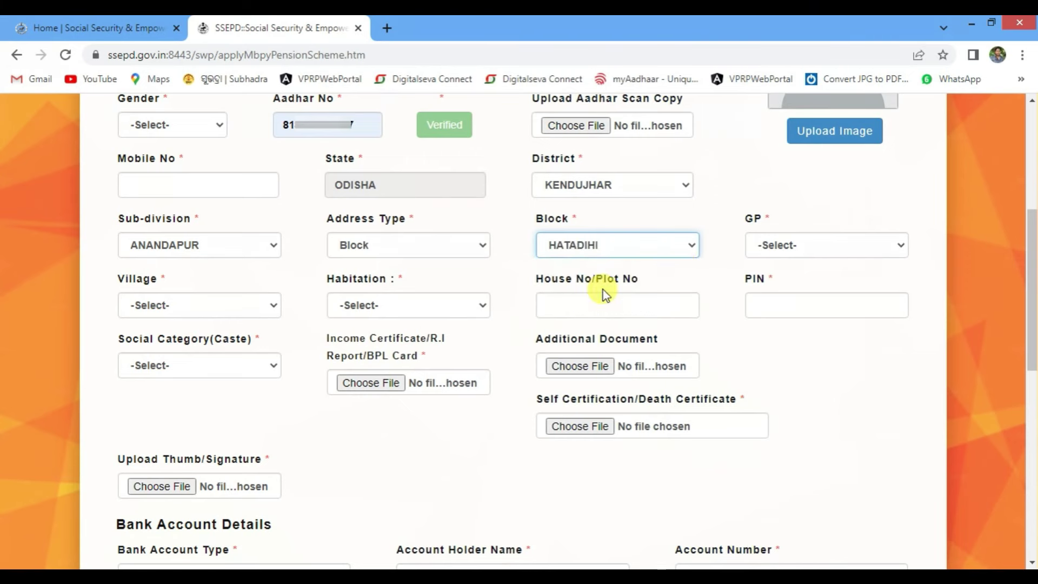
left_click(799, 245)
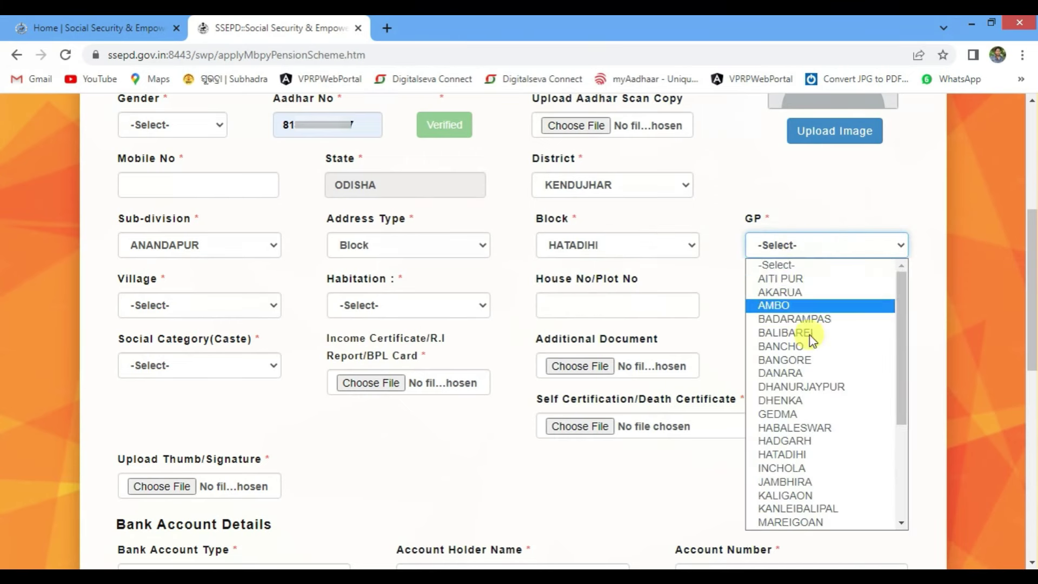
left_click(828, 407)
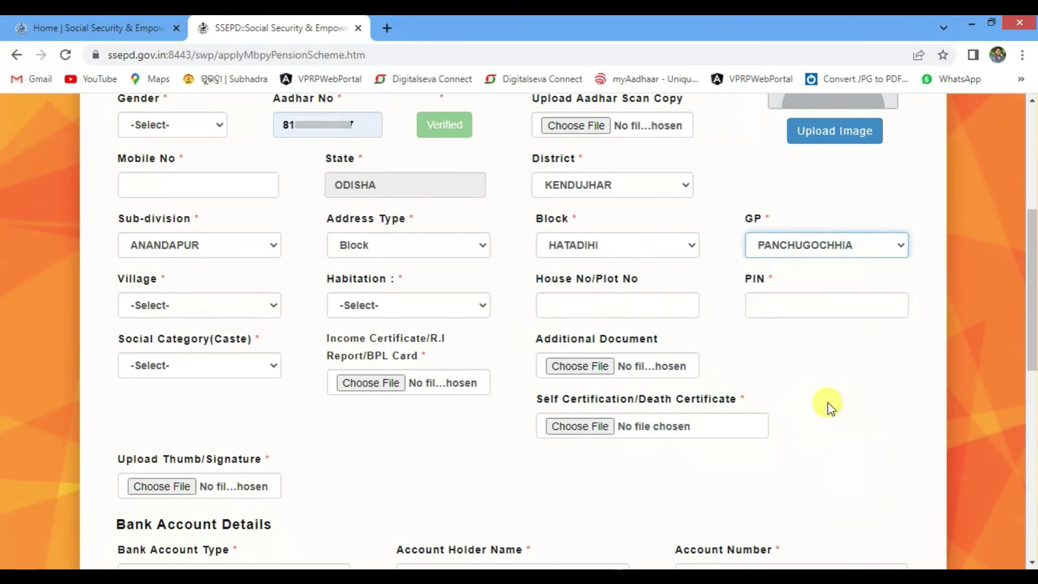
left_click(167, 307)
left_click(178, 501)
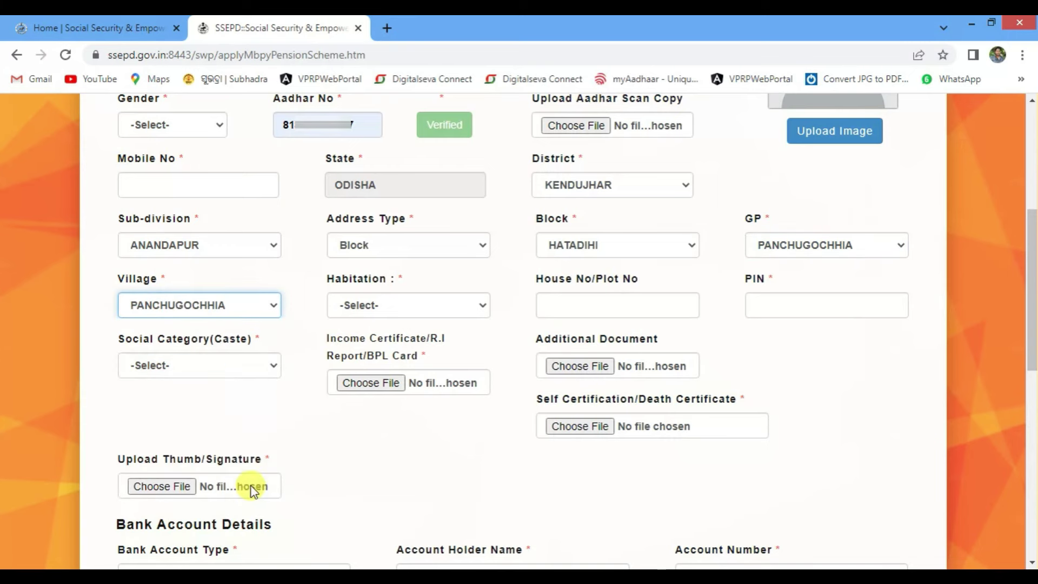
left_click(426, 302)
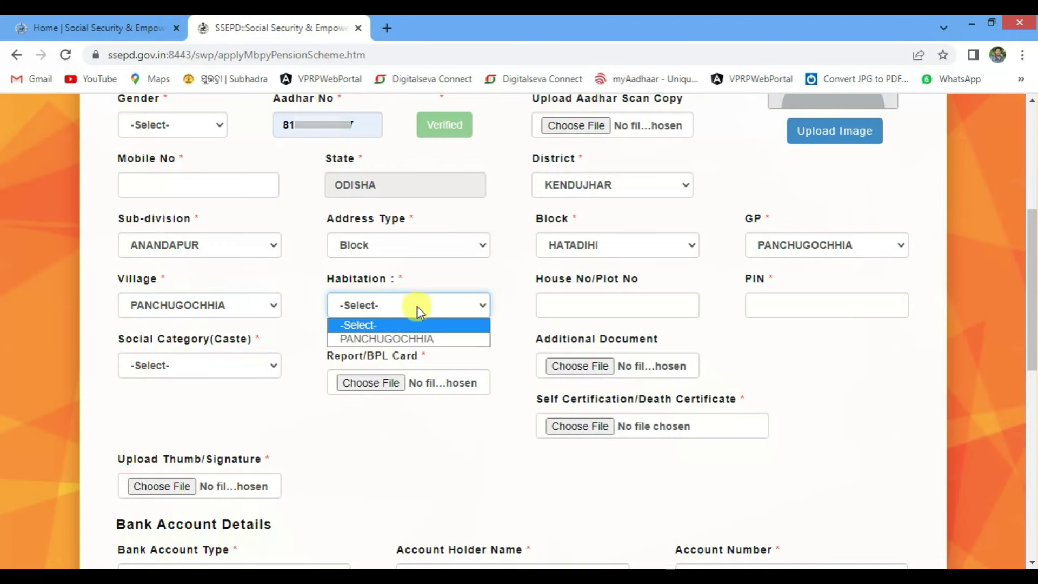
left_click(389, 341)
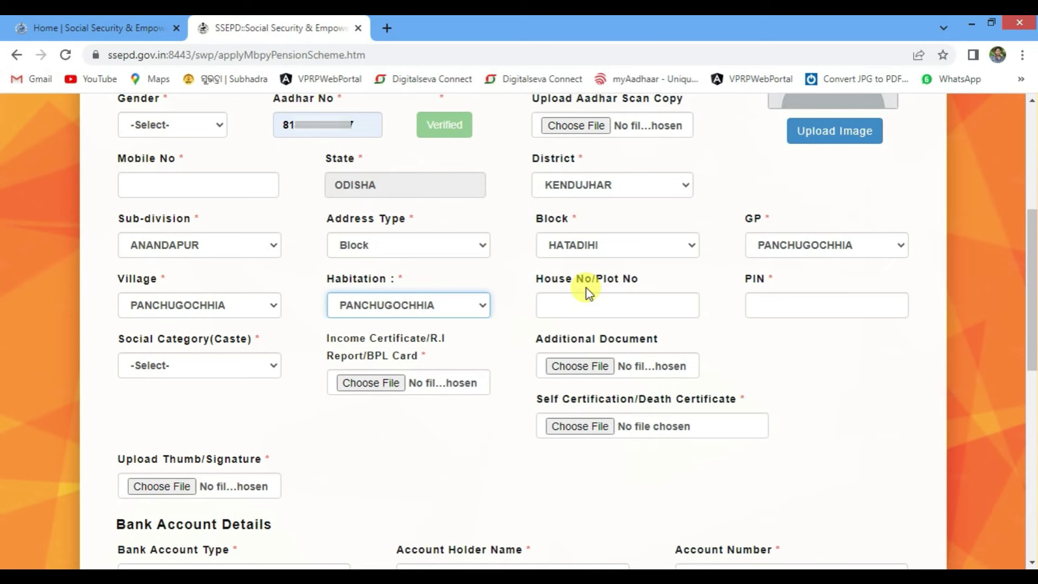
Enter 758022 as the PIN code
left_click(605, 308)
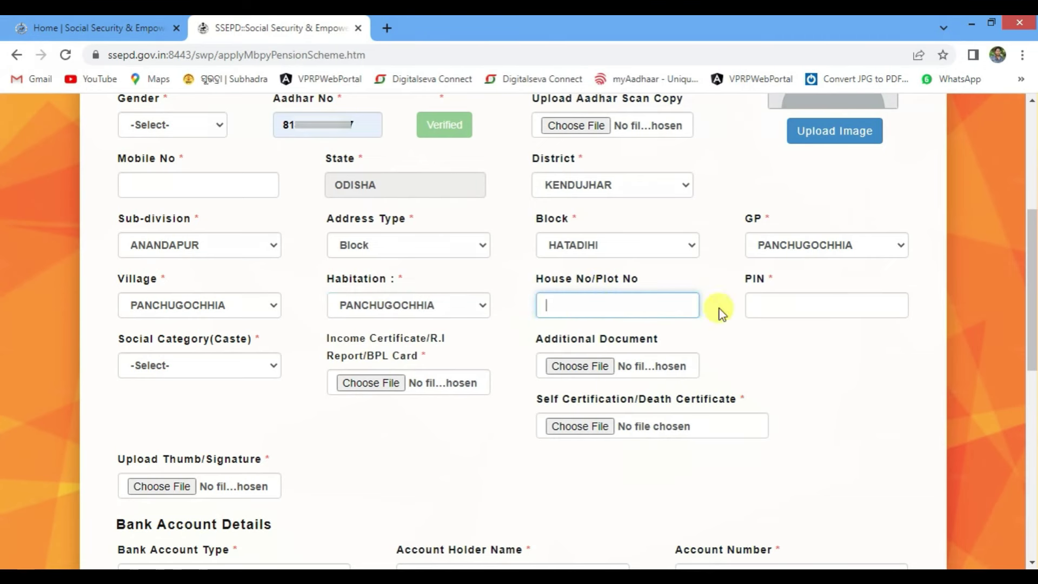
left_click(768, 306)
type("758022")
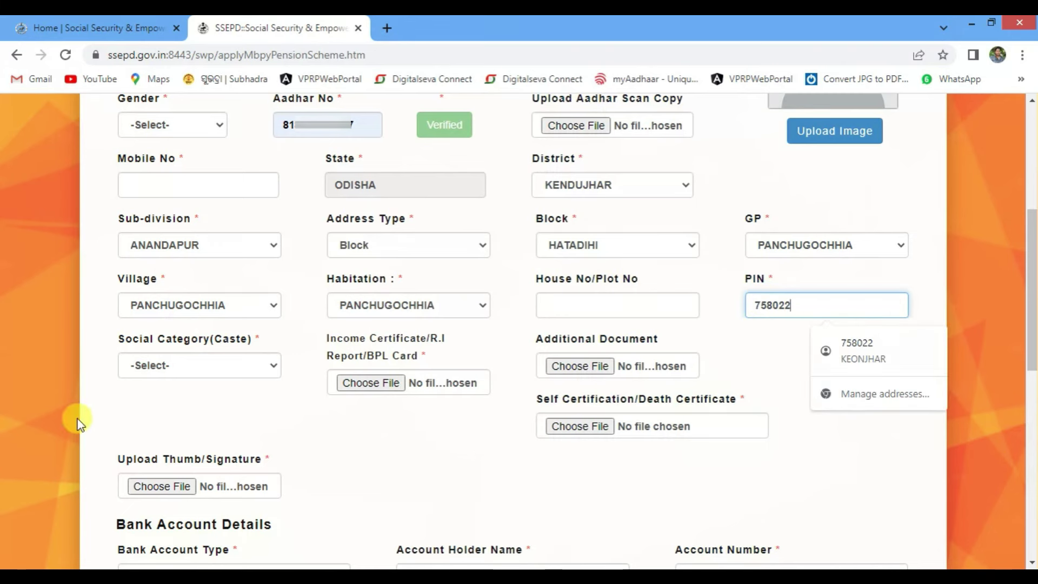
left_click(262, 366)
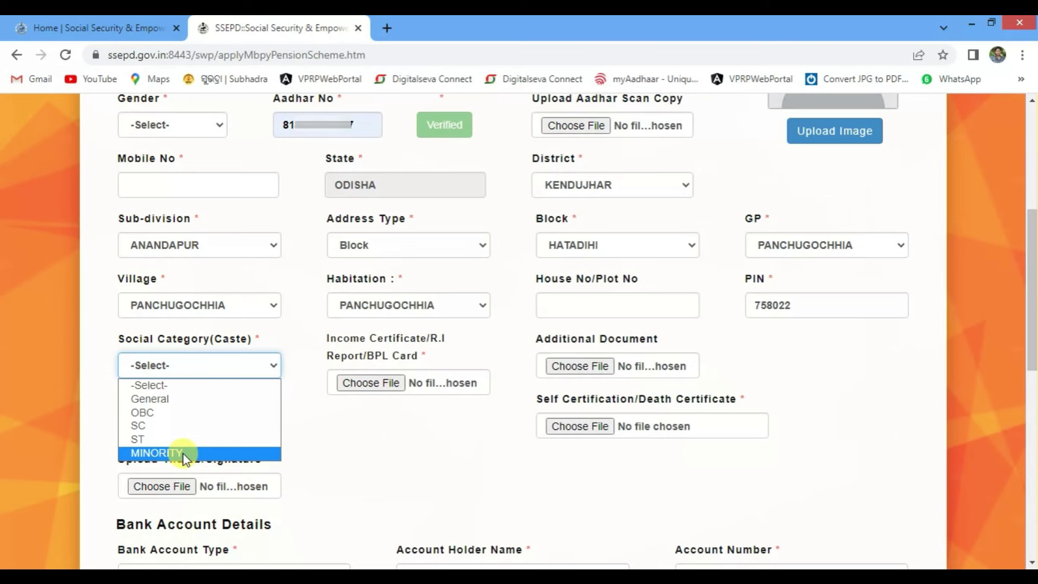
Select General as the social category (caste)
left_click(208, 399)
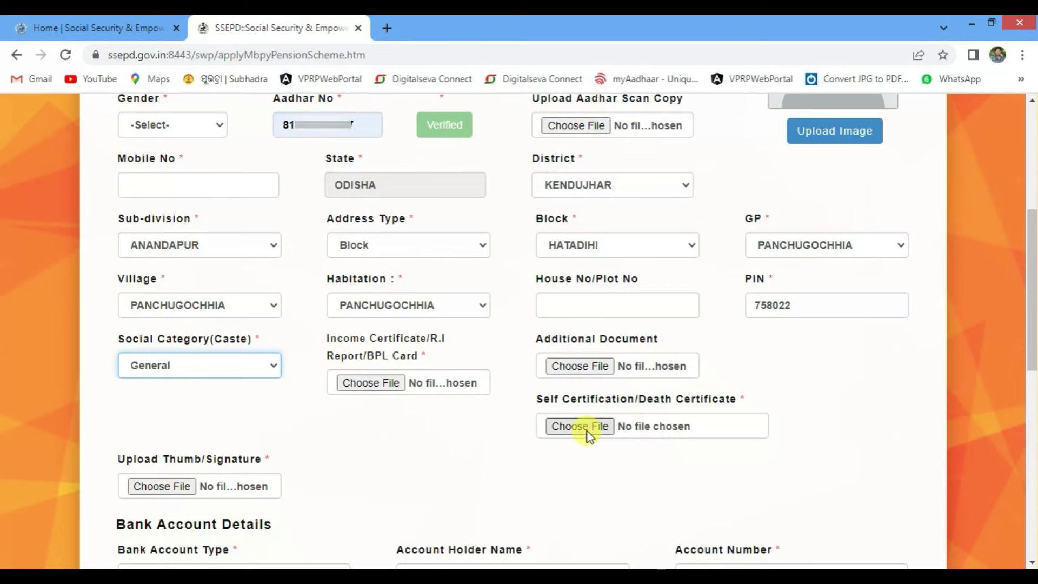
Make the bank account a Single Account and enter the holder's name and account number
scroll(549, 433, "down", 2)
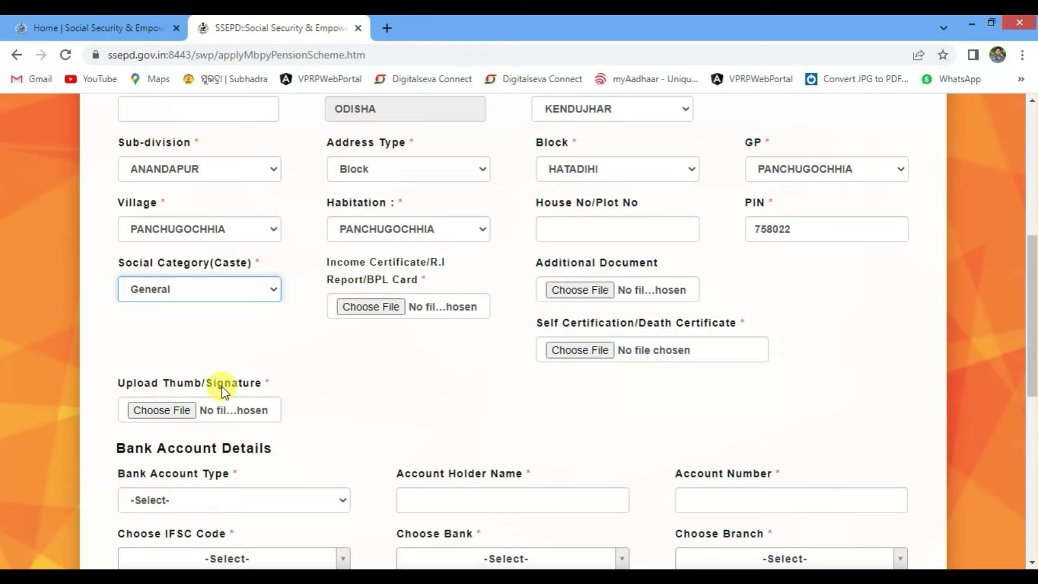
scroll(206, 389, "down", 3)
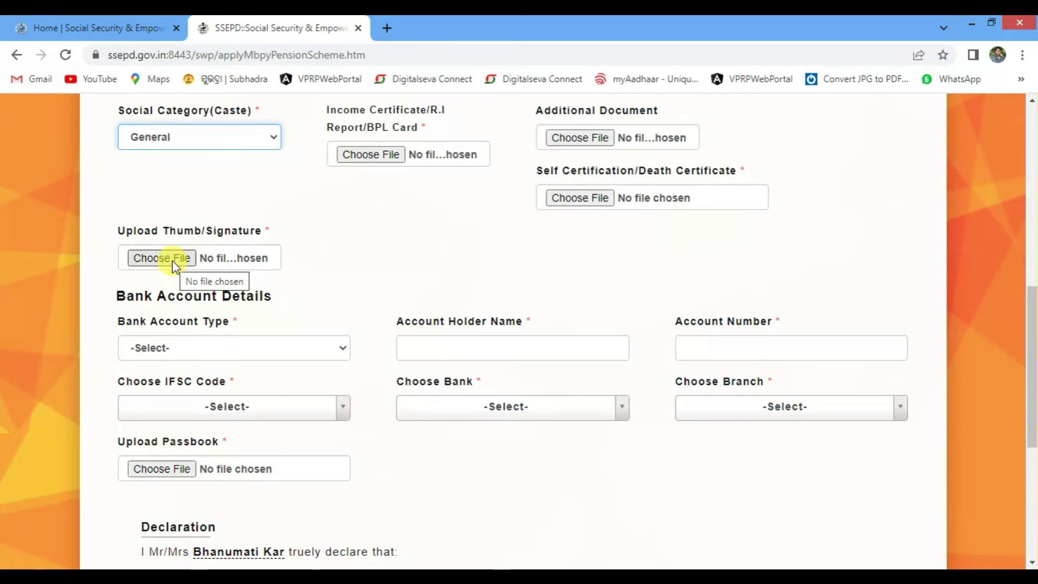
scroll(306, 249, "down", 1)
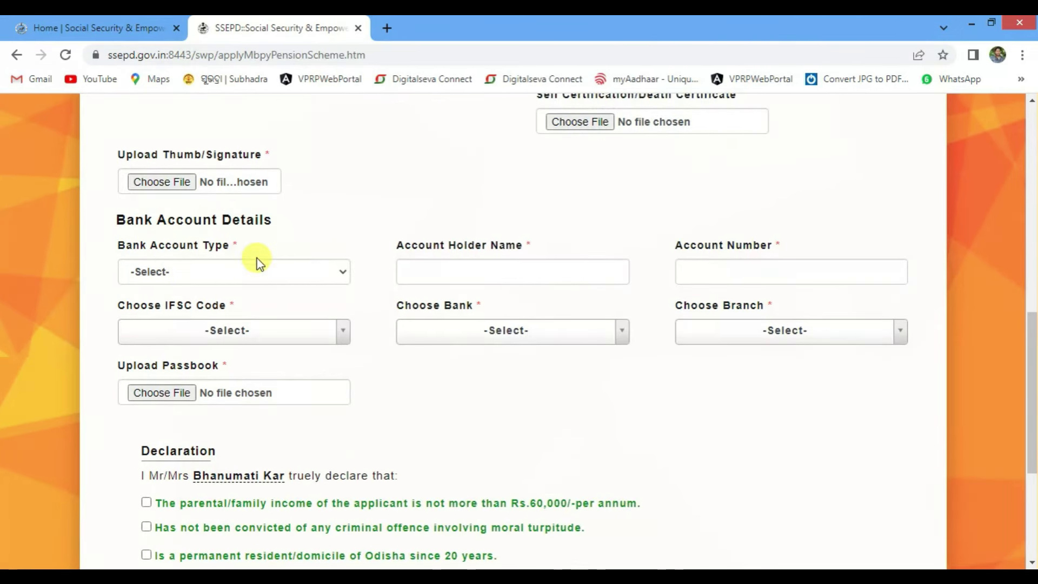
left_click(288, 269)
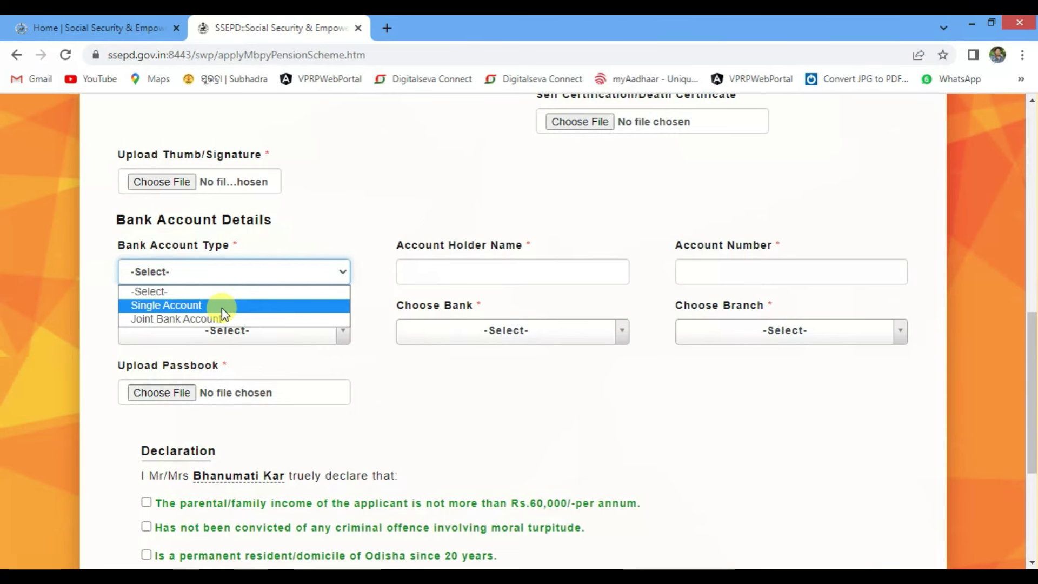
left_click(185, 306)
left_click(457, 269)
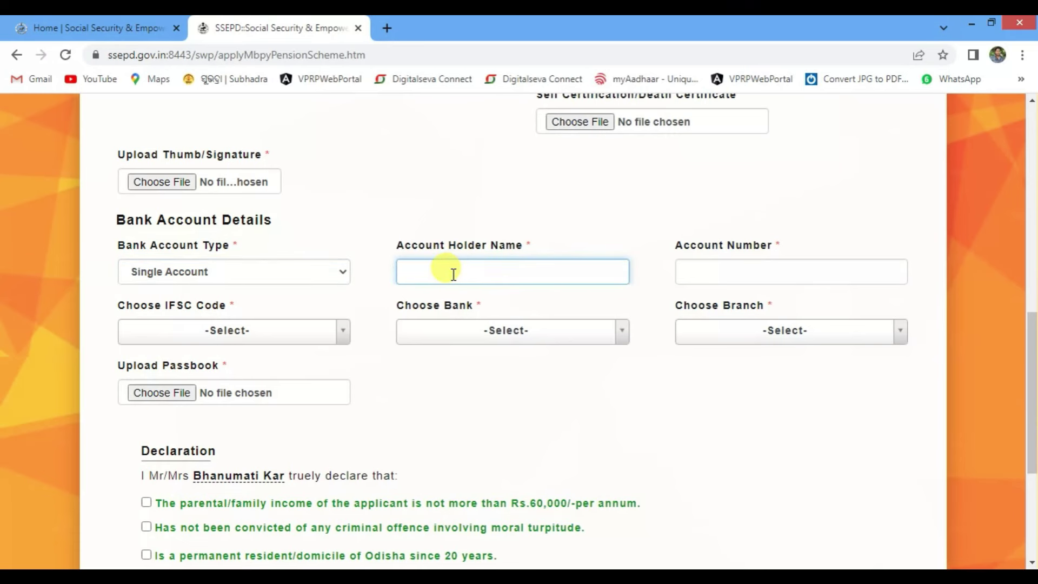
left_click(690, 261)
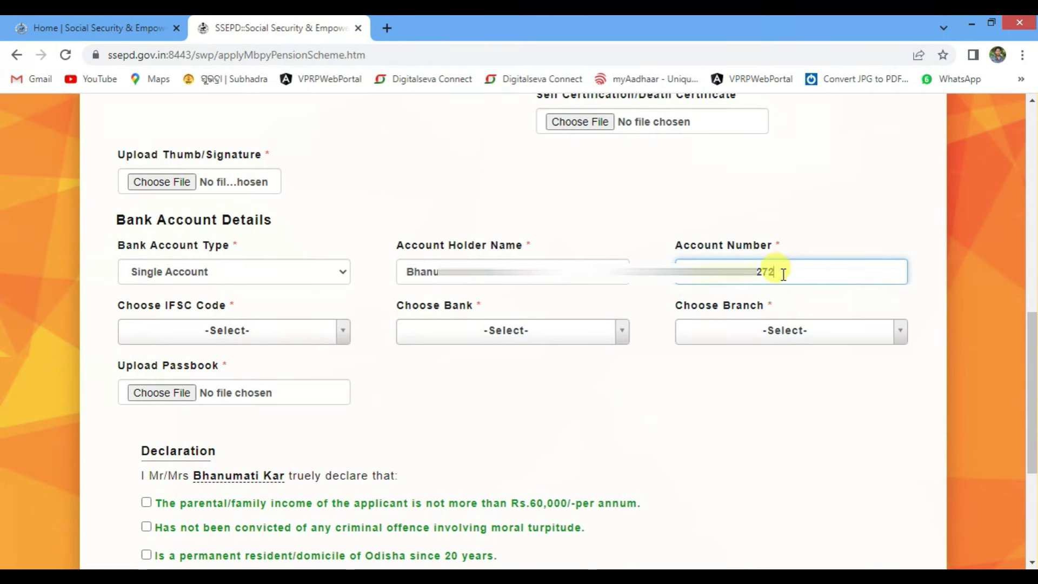
left_click(214, 334)
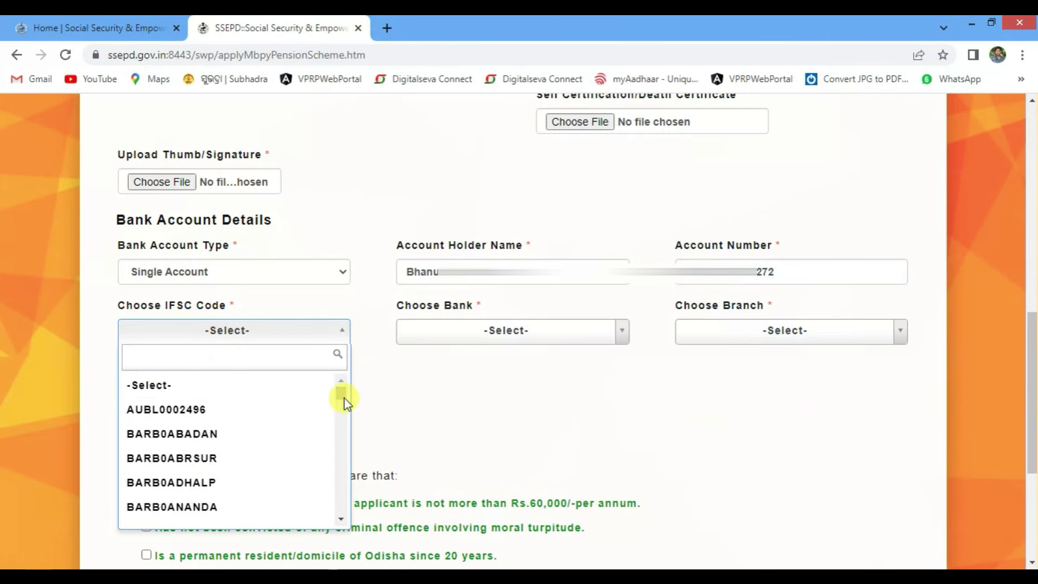
Set IFSC UBIN0546232, UNION BANK OF INDIA, branch PANCHUGOCHHIA, and pick the g kaka passbook file
left_click_drag(342, 403, 348, 454)
left_click(242, 388)
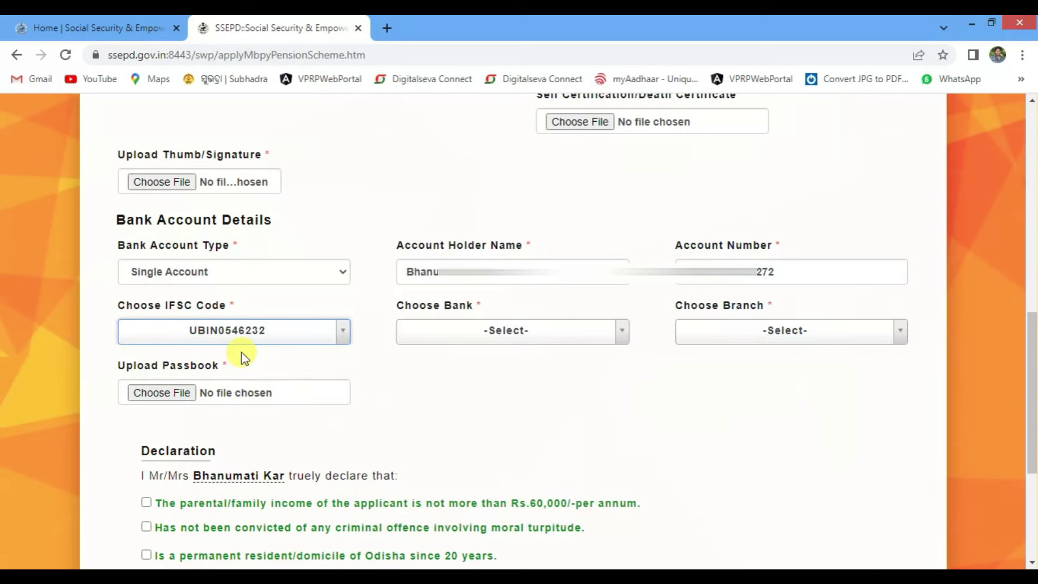
left_click(481, 333)
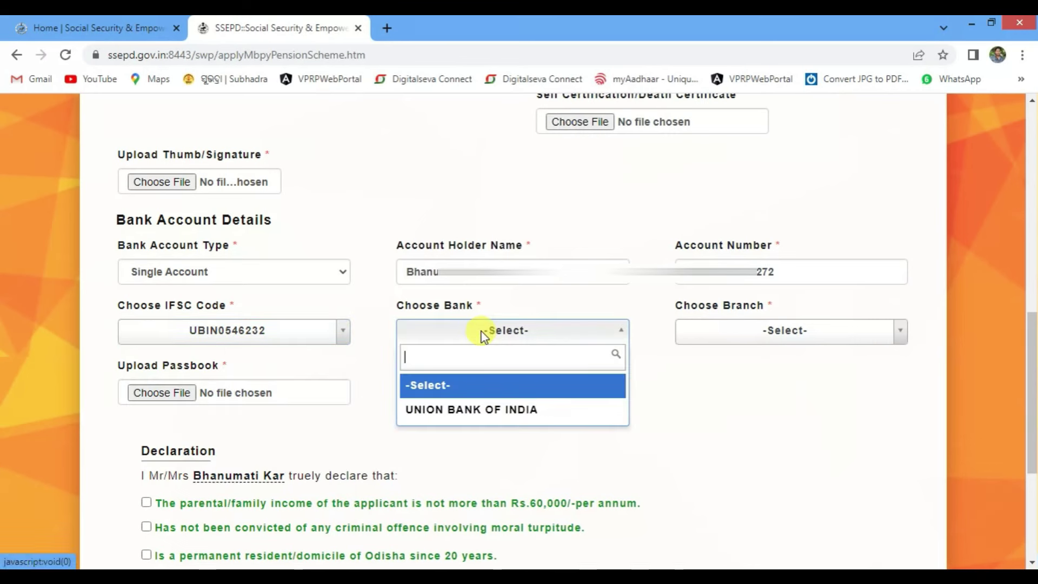
left_click(487, 412)
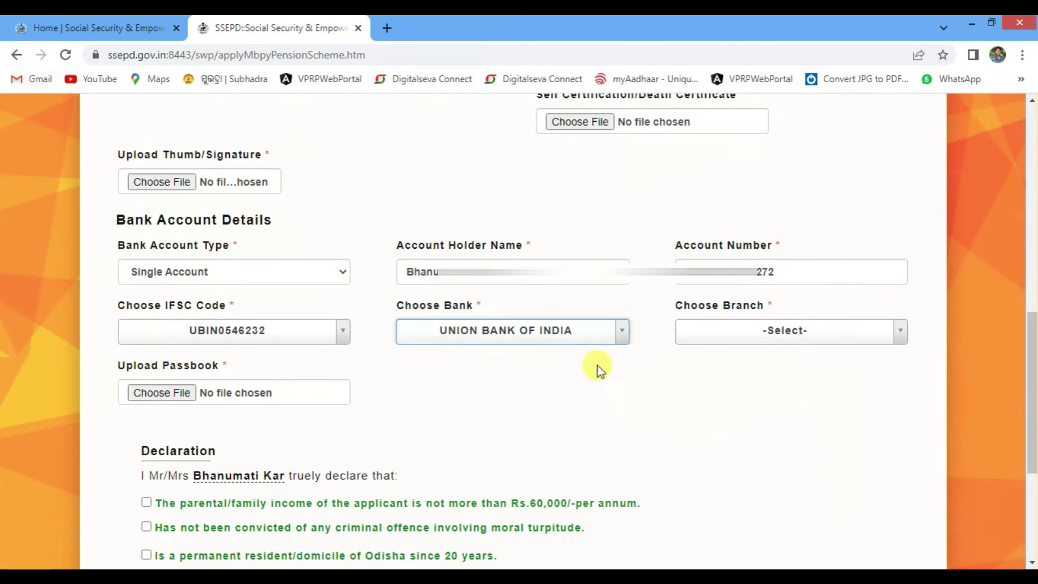
left_click(785, 336)
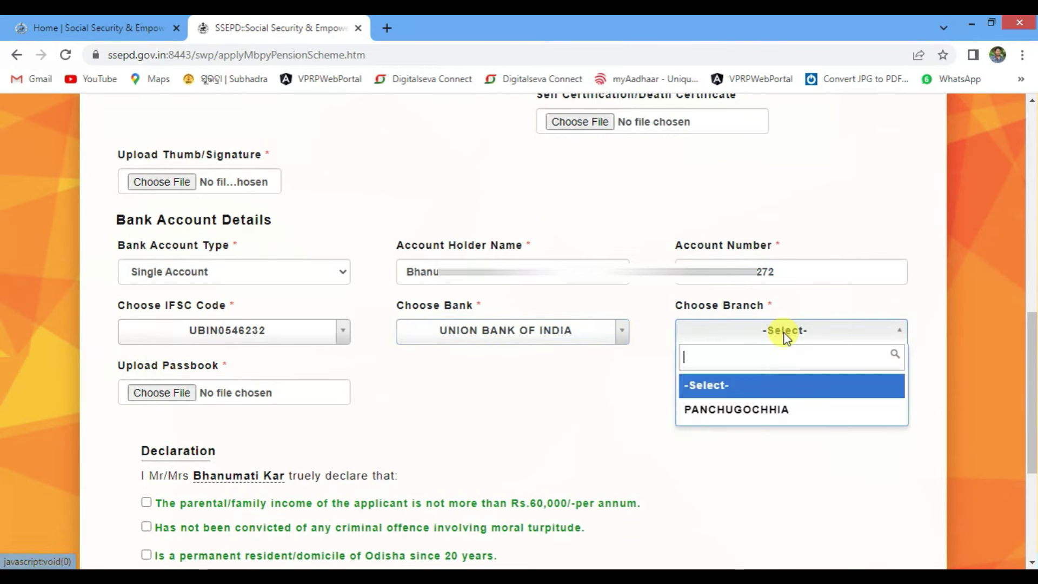
left_click(734, 421)
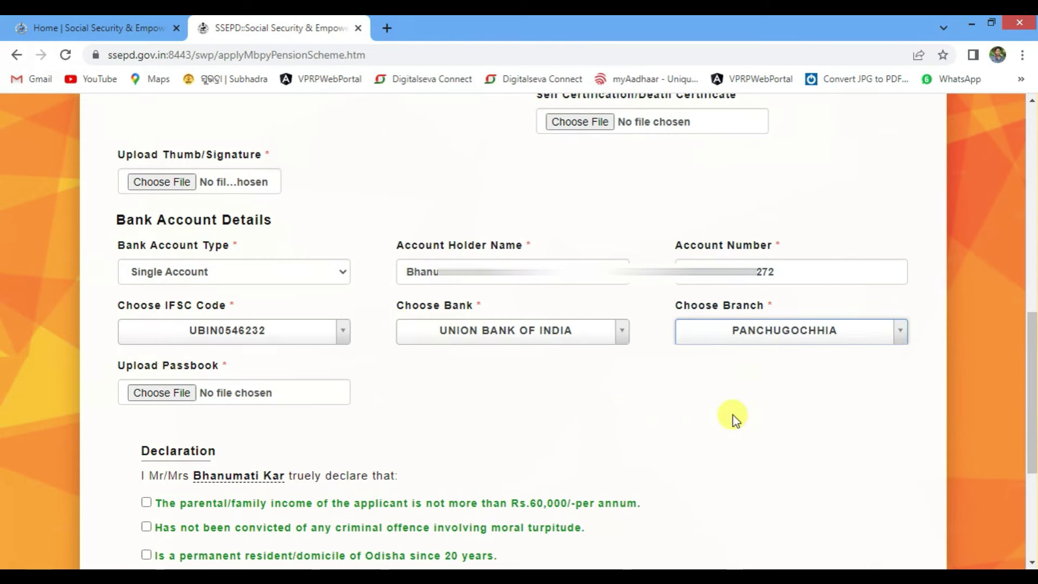
left_click(157, 393)
left_click(411, 456)
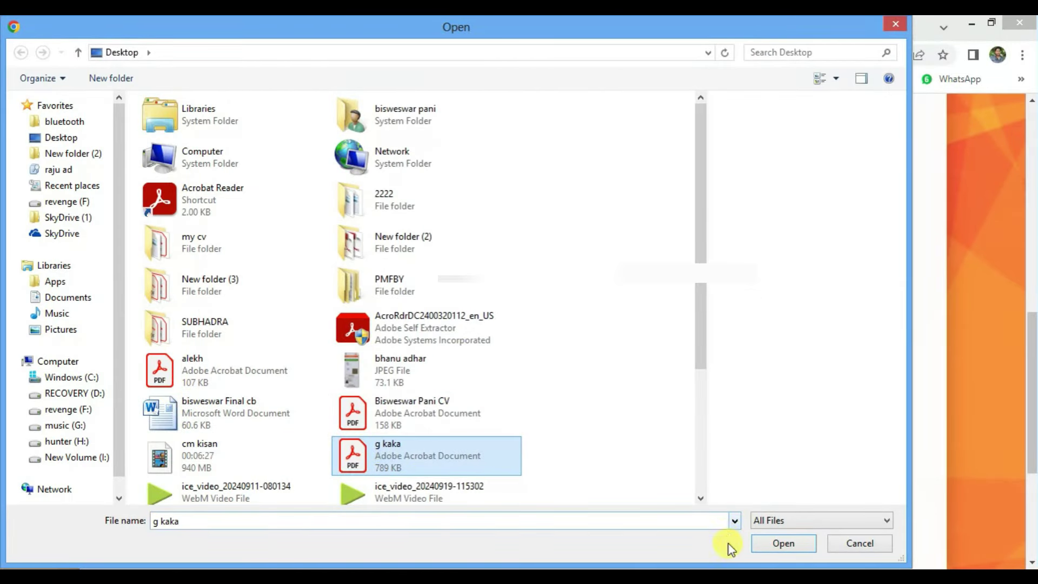
Try attaching the g kaka passbook, dismiss the 200 KB size-limit warning, and scroll to the declarations
left_click(784, 544)
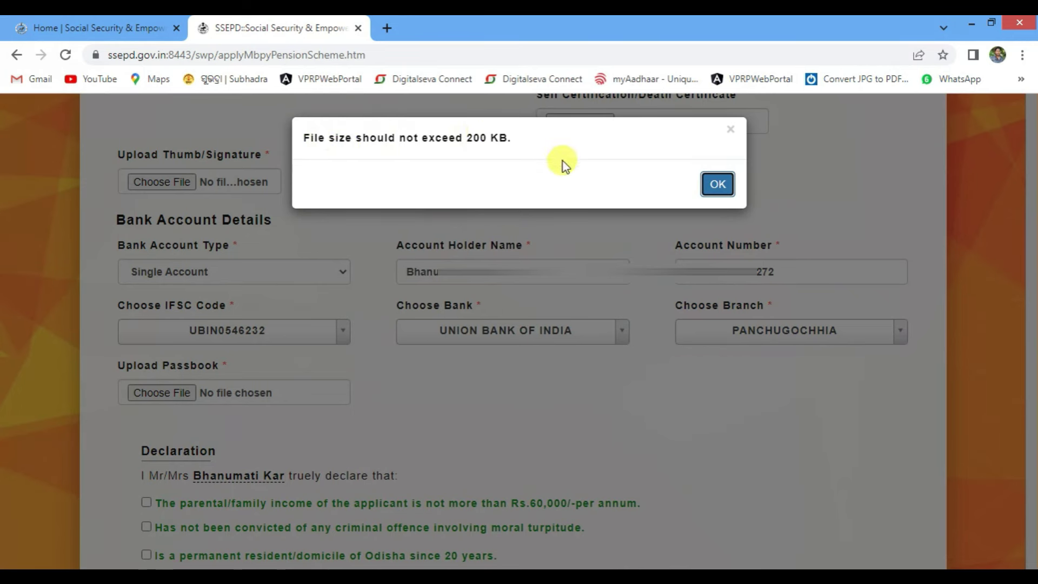
key("Return")
scroll(125, 287, "down", 5)
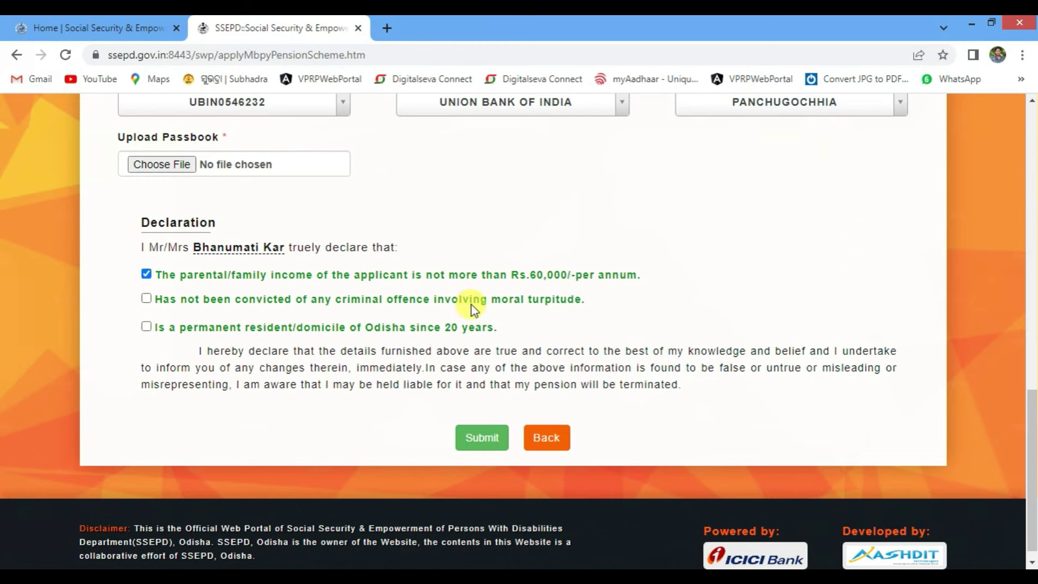
Tick the declarations of no criminal conviction and 20 years' residence in Odisha
left_click(146, 299)
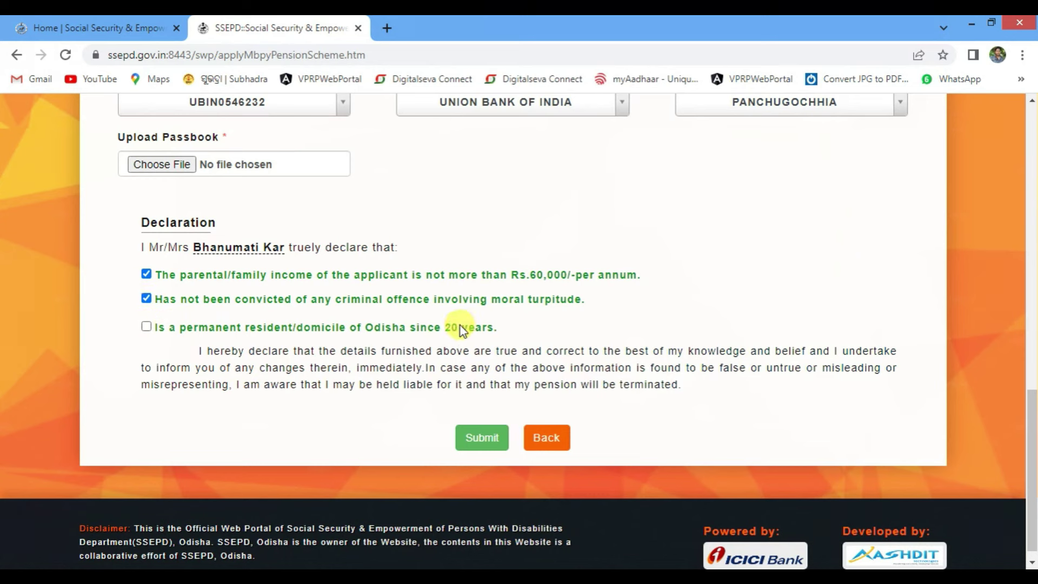
left_click(147, 326)
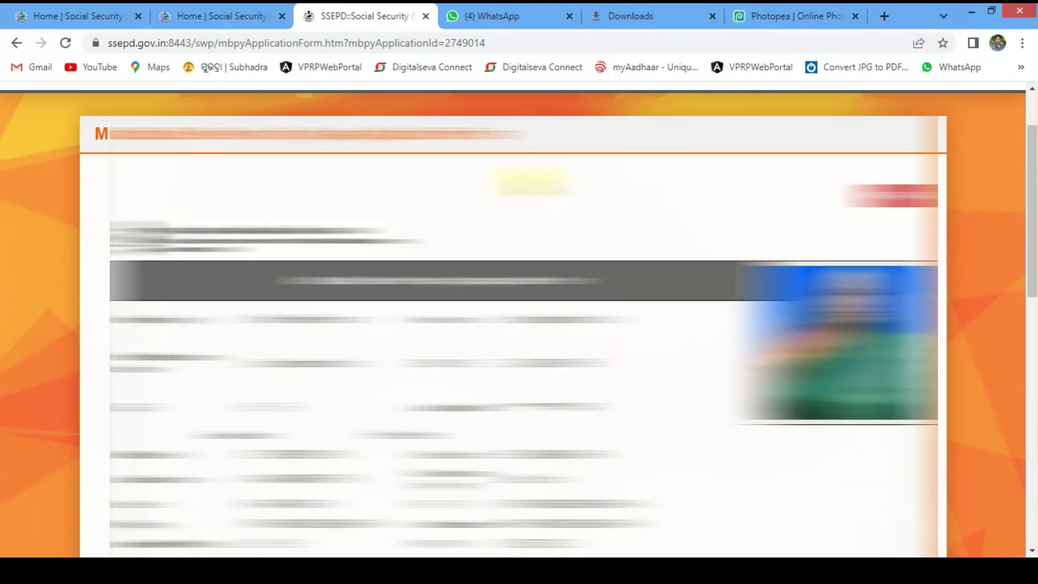
scroll(532, 183, "down", 1)
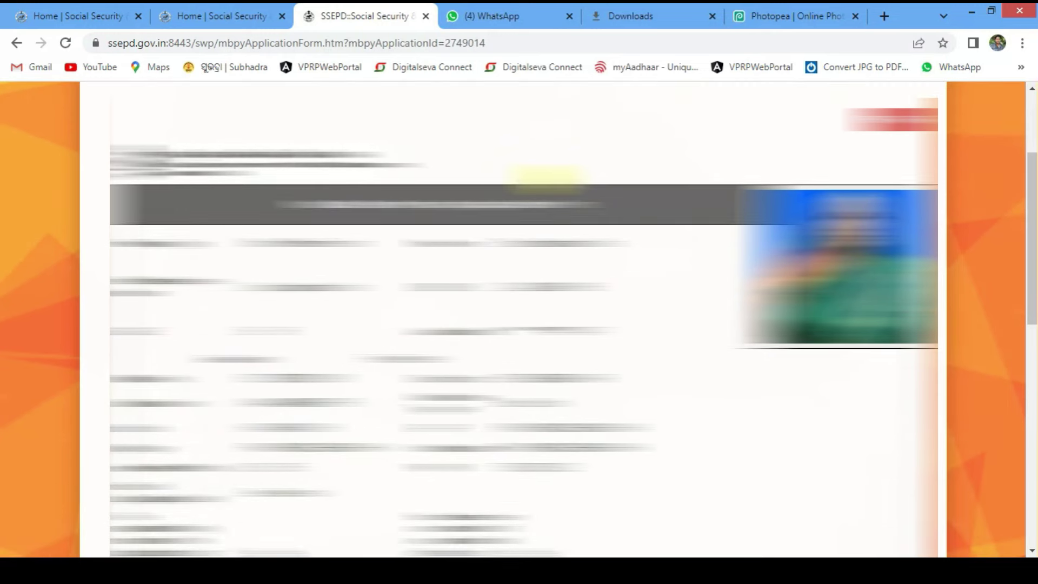
scroll(568, 225, "down", 2)
scroll(498, 225, "up", 1)
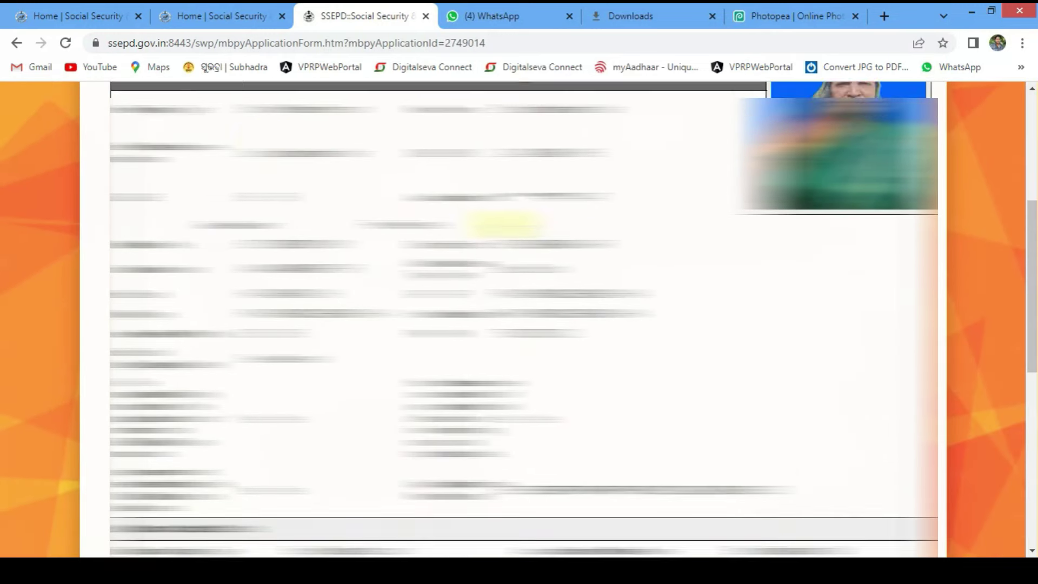
scroll(594, 195, "down", 2)
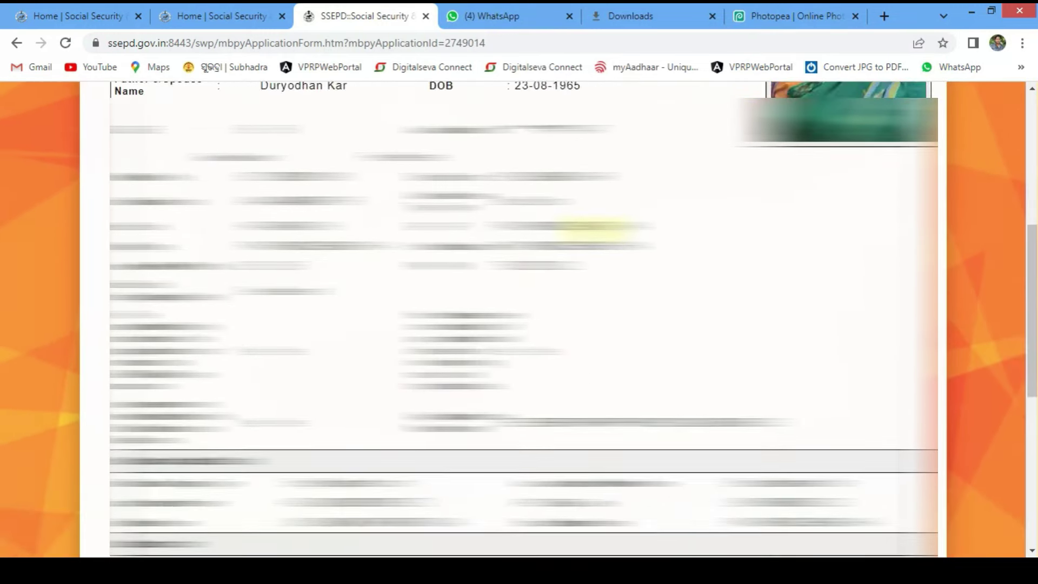
scroll(601, 236, "down", 2)
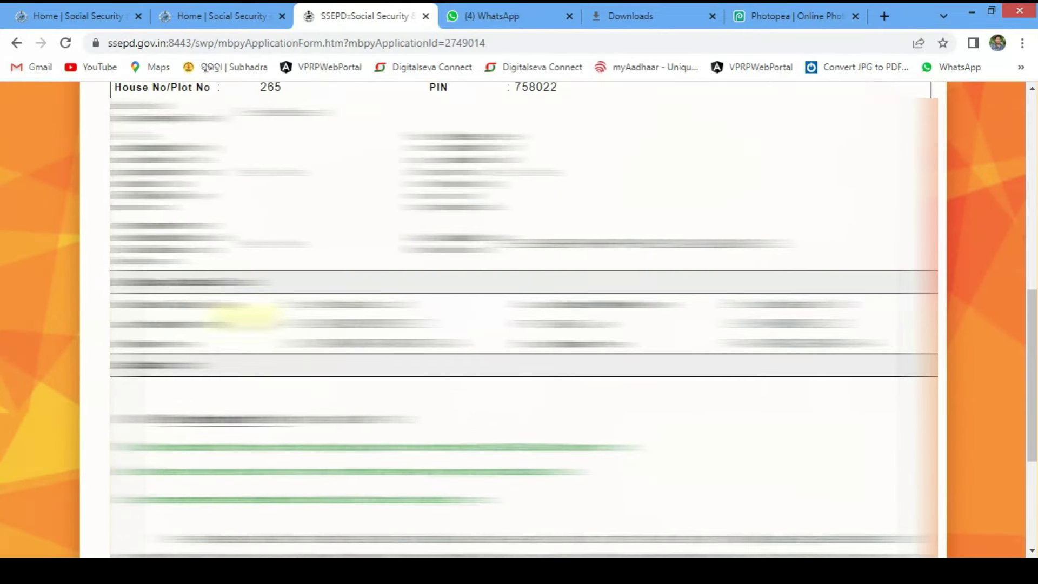
scroll(768, 292, "down", 2)
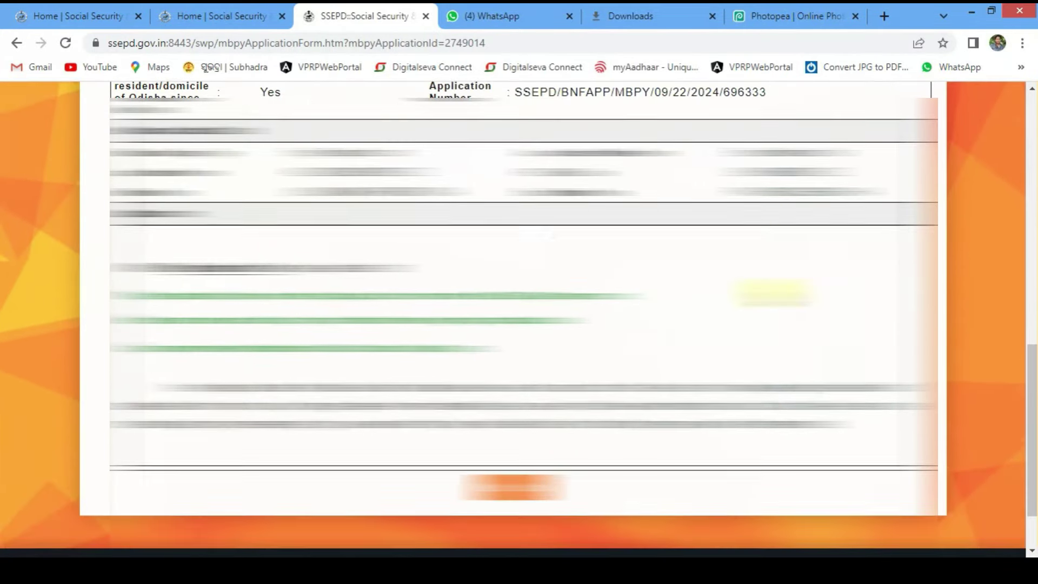
scroll(621, 331, "up", 12)
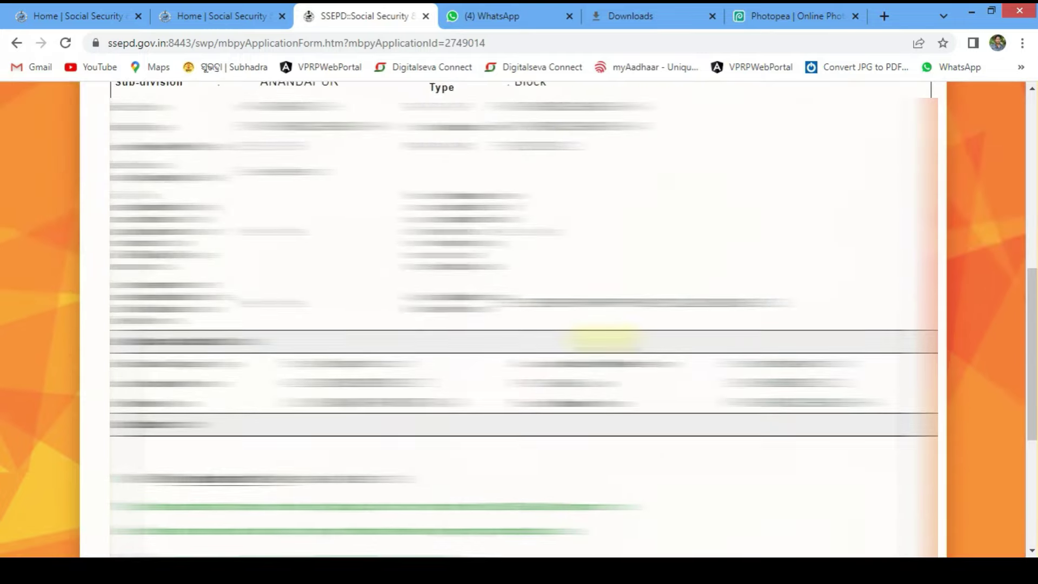